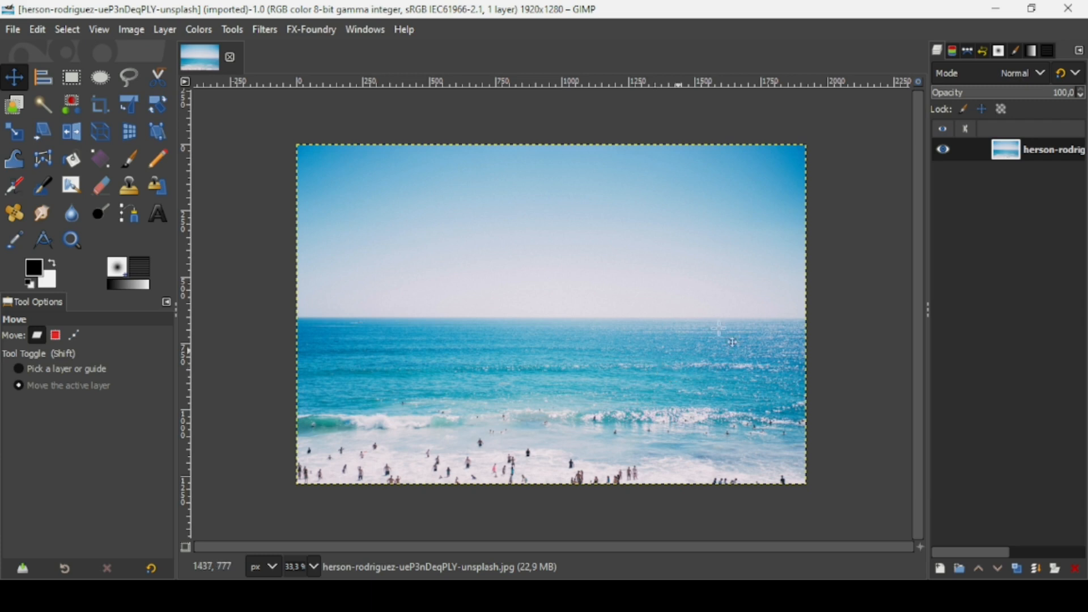
- Add an alpha channel to the beach photo layer and duplicate the layer
{"action": "right_click", "coordinate": [1015, 161]}
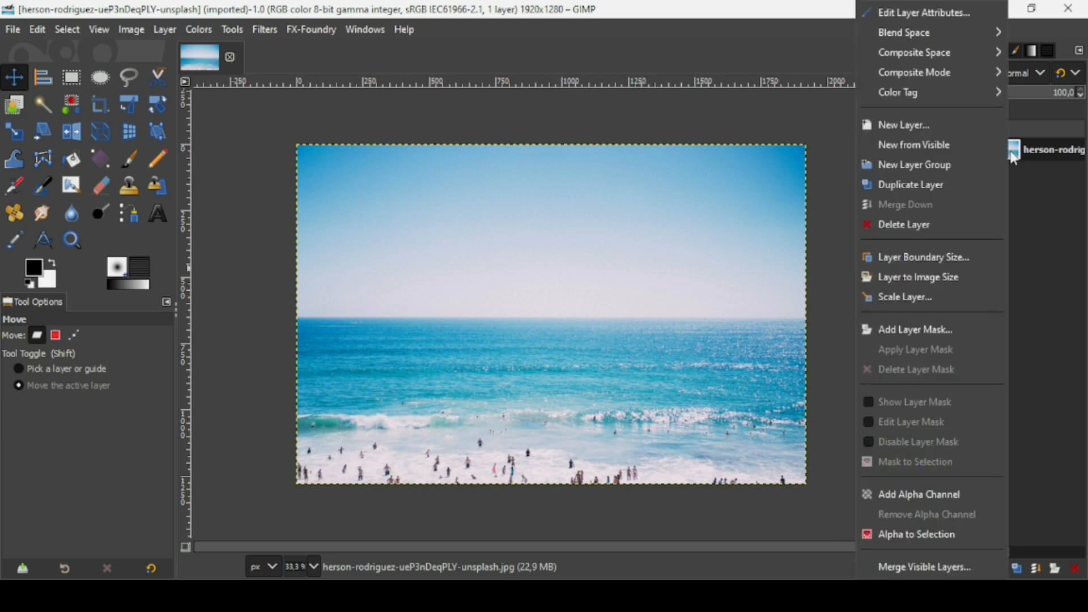
{"action": "left_click", "coordinate": [938, 504]}
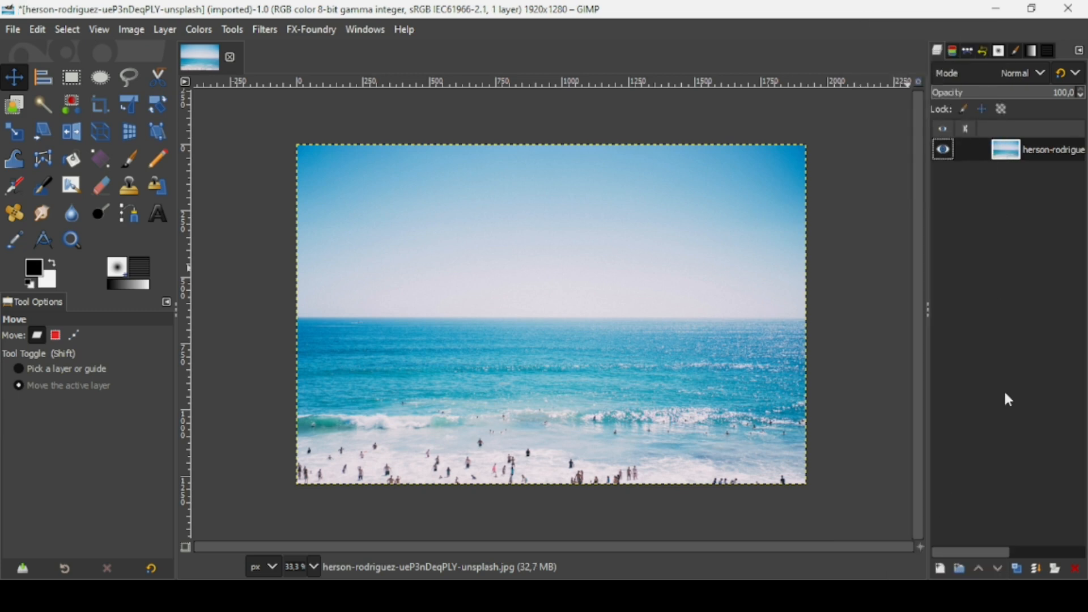
{"action": "left_click", "coordinate": [1016, 571]}
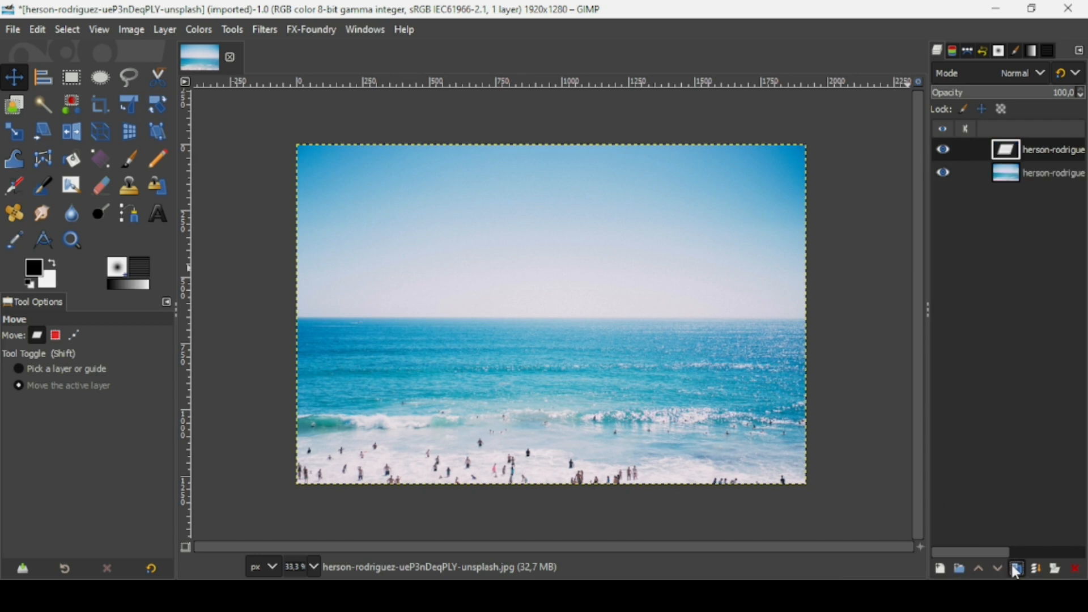
- Flip the duplicate layer horizontally and rotate it 90° clockwise
{"action": "left_click", "coordinate": [76, 134]}
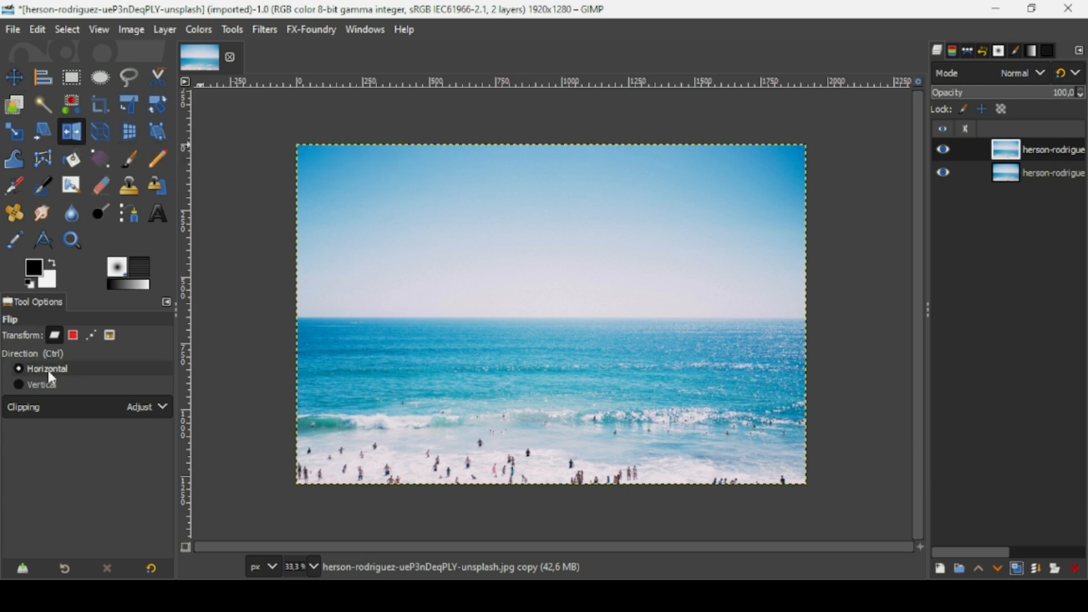
{"action": "left_click", "coordinate": [591, 302]}
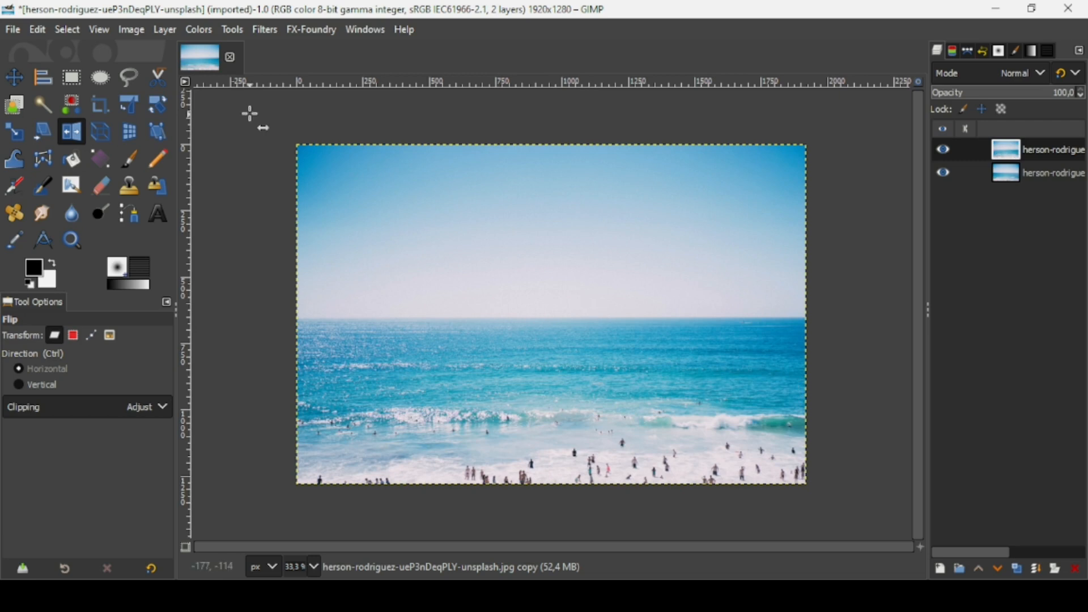
{"action": "left_click", "coordinate": [165, 30]}
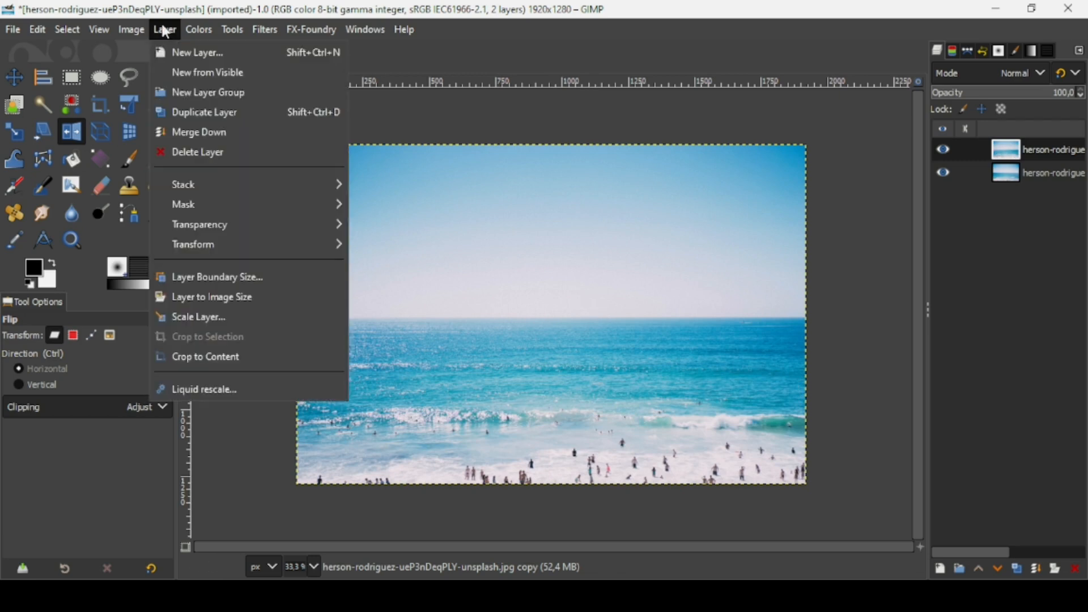
{"action": "mouse_move", "coordinate": [205, 245]}
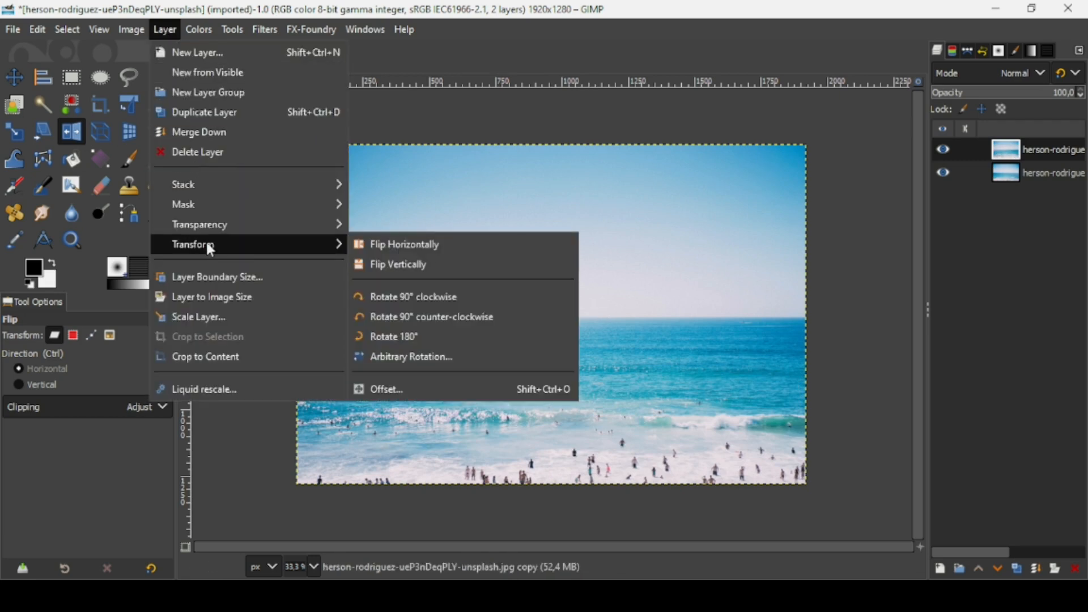
{"action": "left_click", "coordinate": [402, 299]}
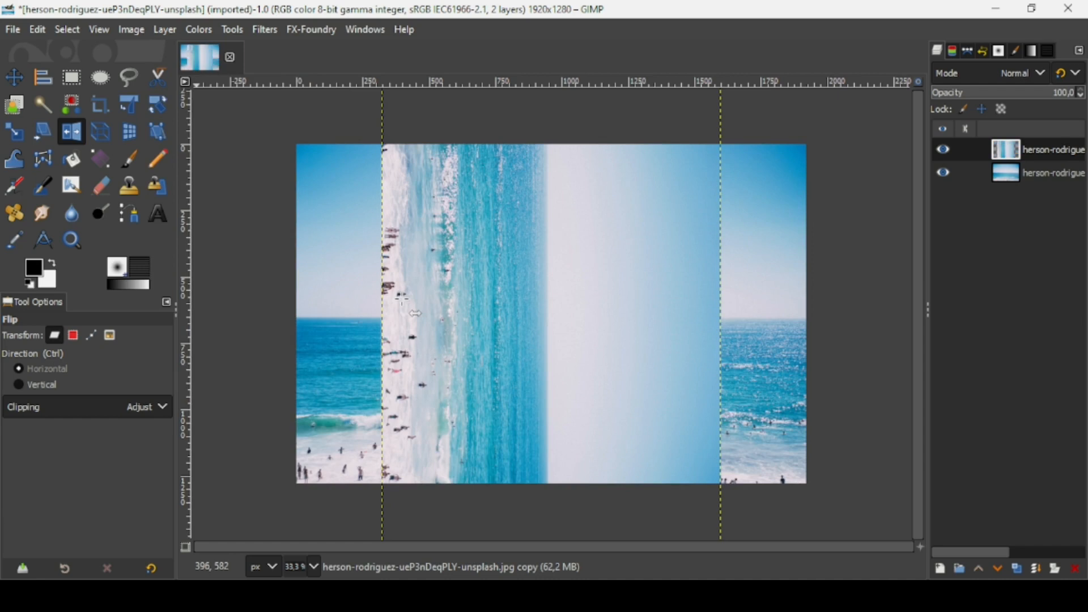
- Turn on snapping to canvas edges and move the rotated copy flush with the canvas's left edge
{"action": "left_click", "coordinate": [102, 33]}
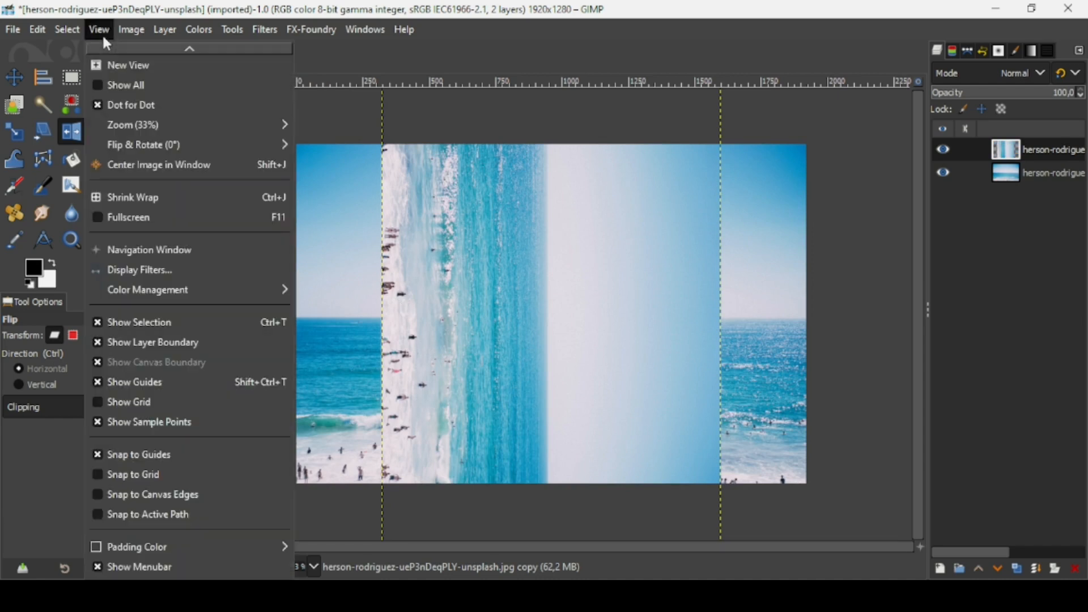
{"action": "left_click", "coordinate": [178, 496]}
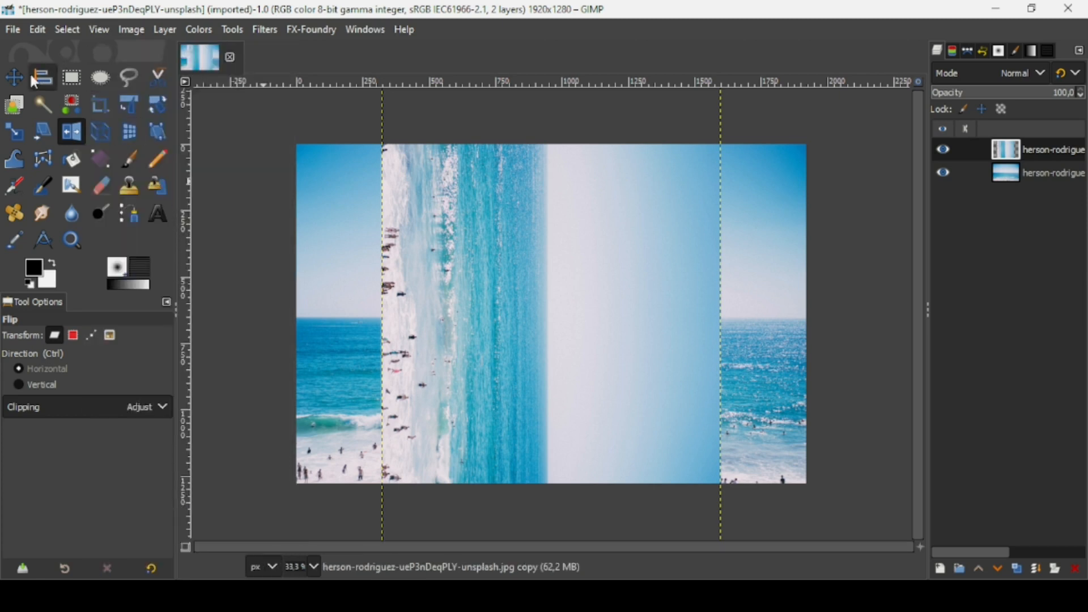
{"action": "left_click", "coordinate": [12, 82]}
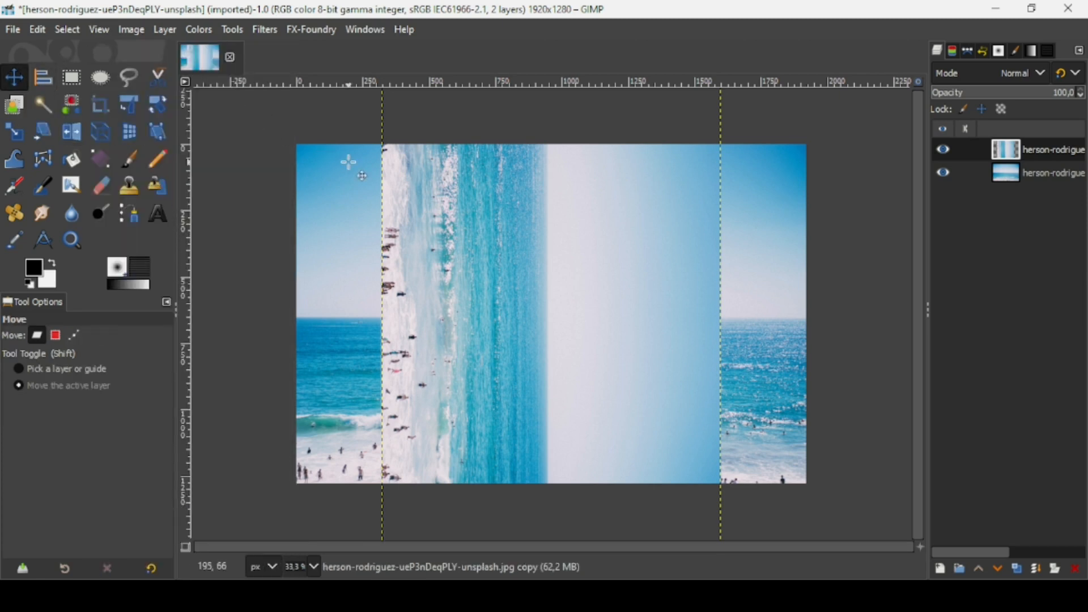
{"action": "left_click_drag", "start_coordinate": [541, 268], "coordinate": [469, 204]}
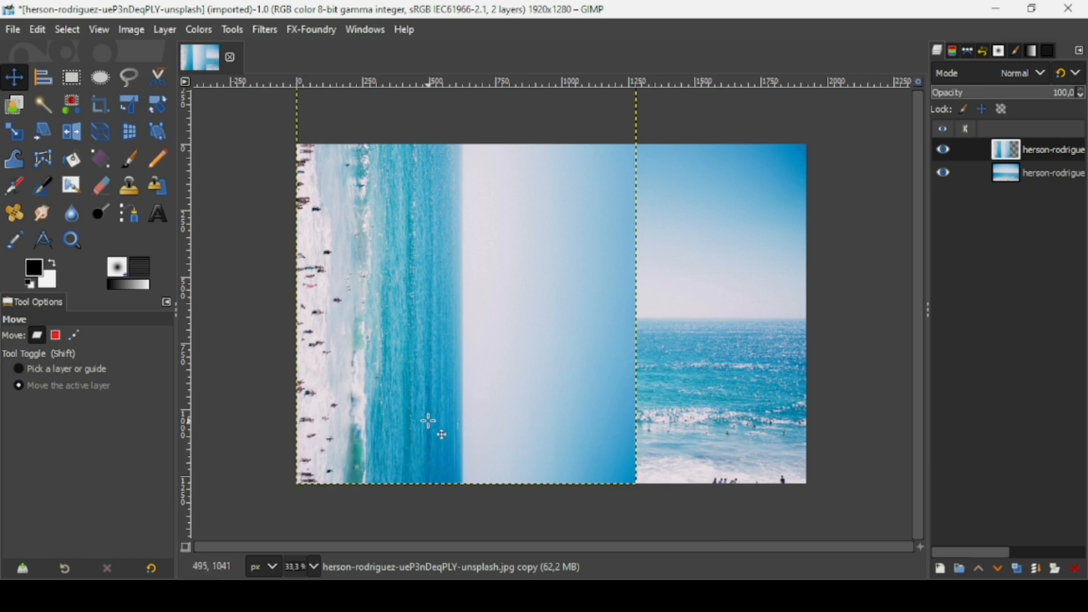
- Free-select the rotated copy's lower-right half along its corner-to-corner diagonal, delete it, and clear the selection
{"action": "left_click", "coordinate": [129, 78]}
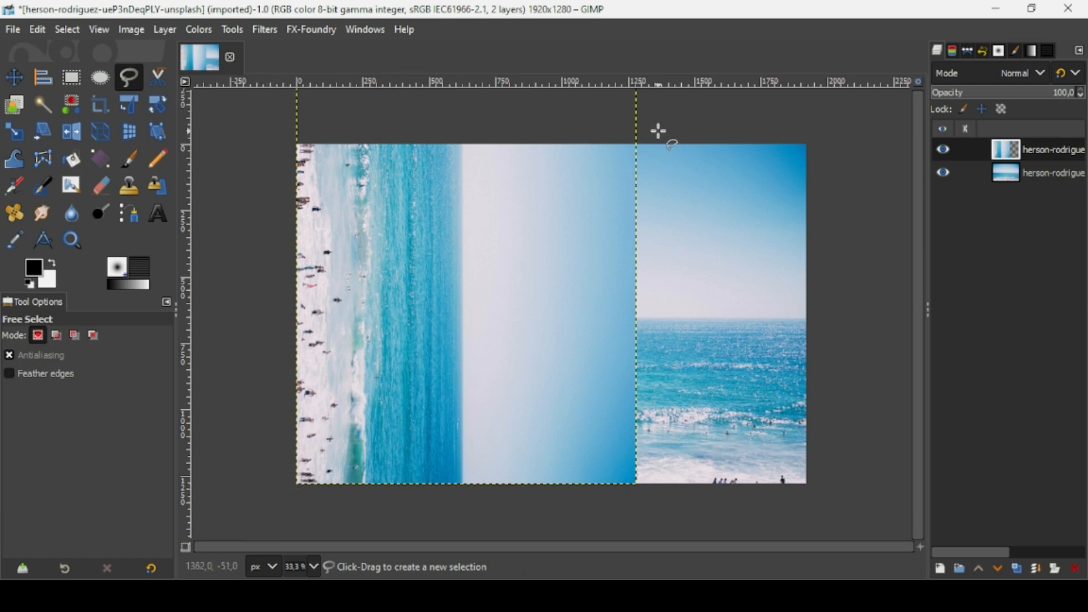
{"action": "left_click", "coordinate": [282, 494]}
{"action": "left_click", "coordinate": [253, 522]}
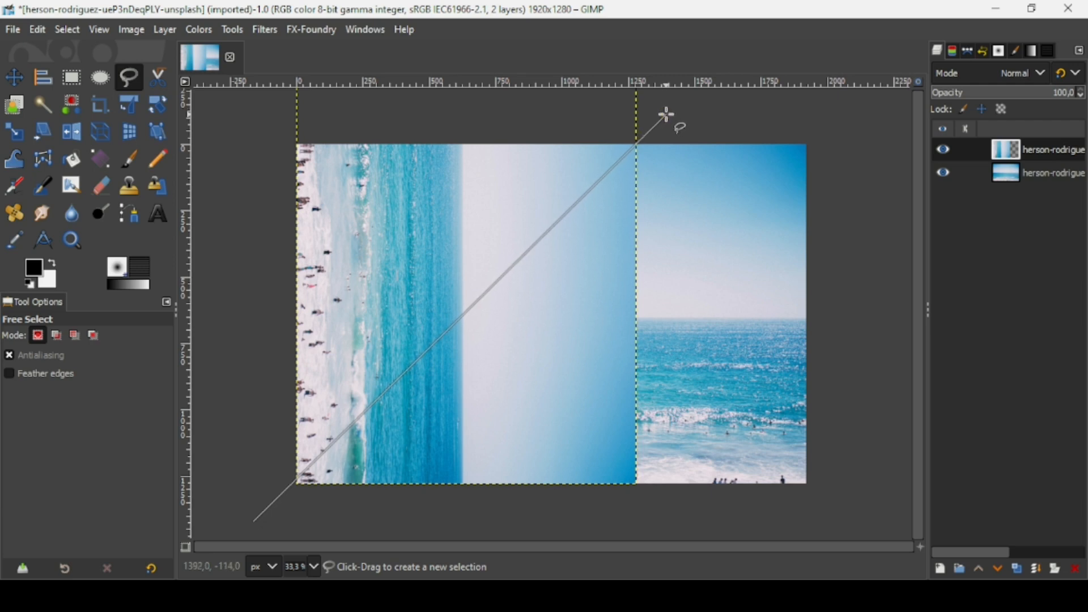
{"action": "left_click", "coordinate": [667, 115]}
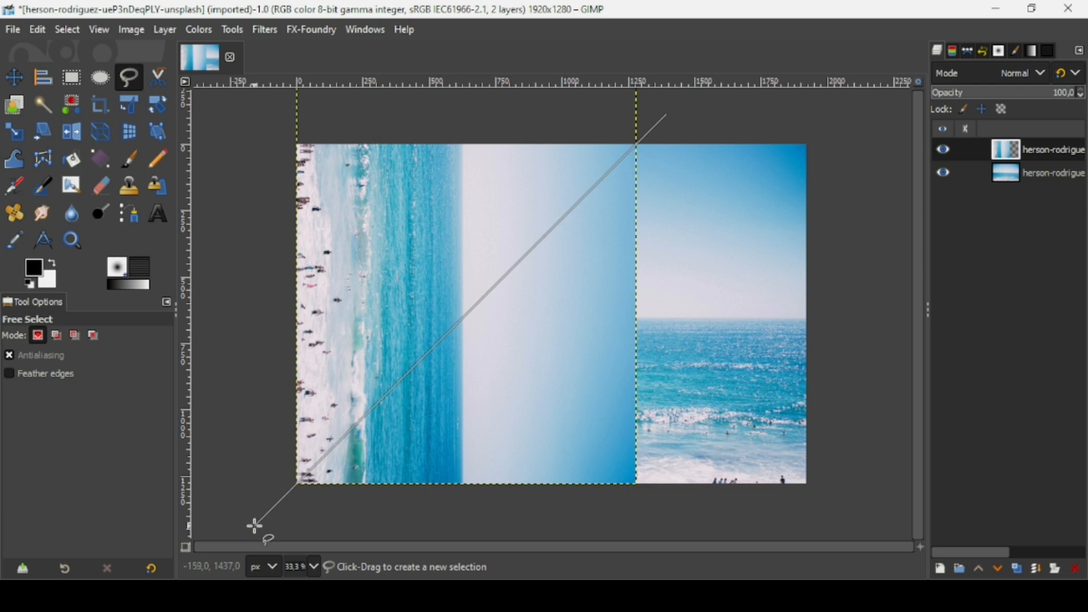
{"action": "left_click", "coordinate": [679, 517]}
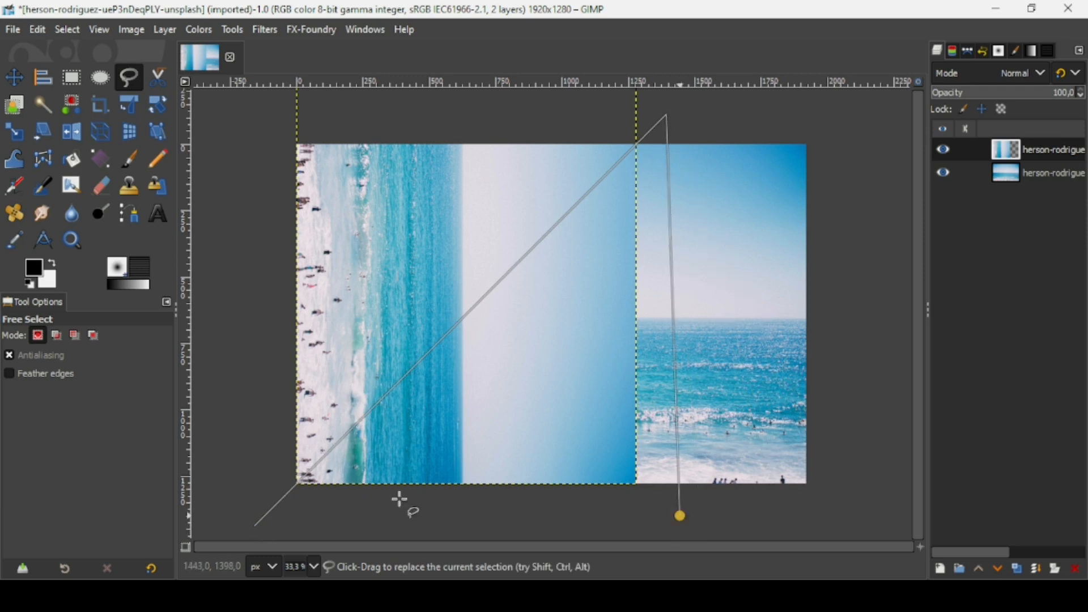
{"action": "left_click", "coordinate": [254, 527]}
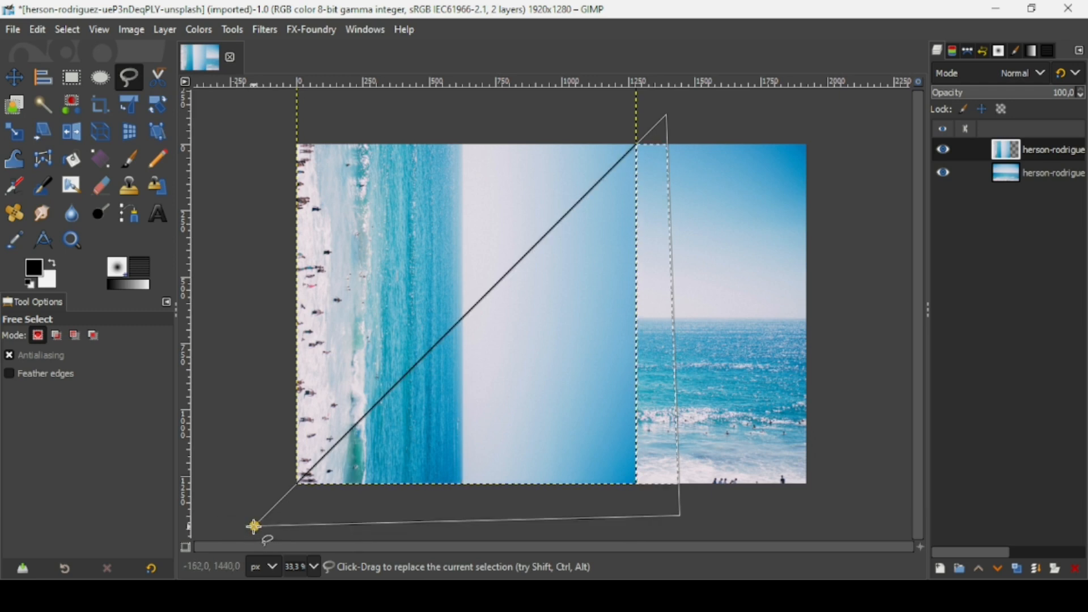
{"action": "key", "text": "Return"}
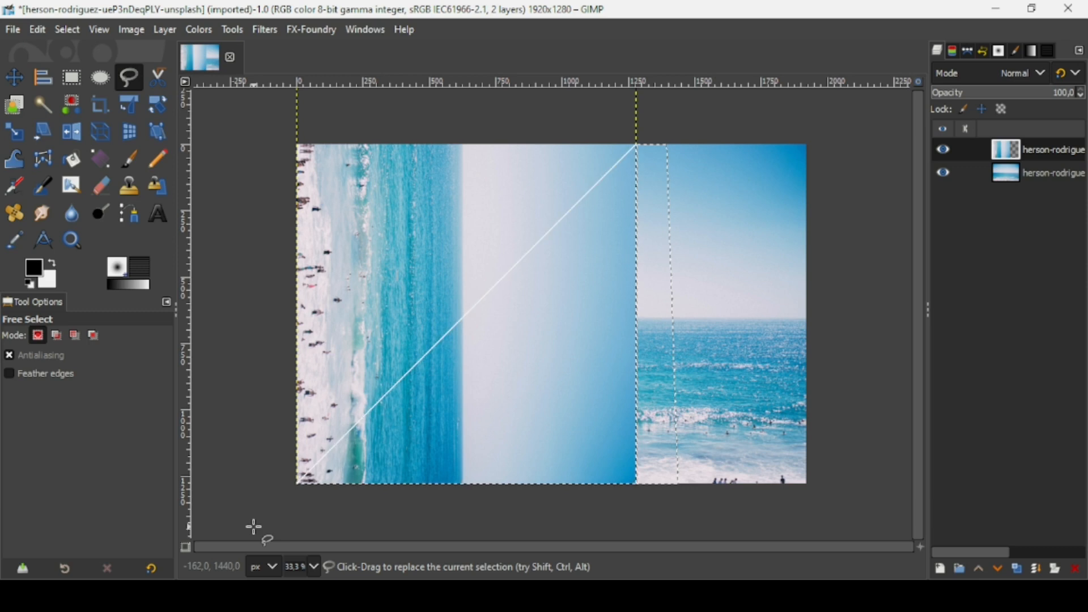
{"action": "key", "text": "Delete"}
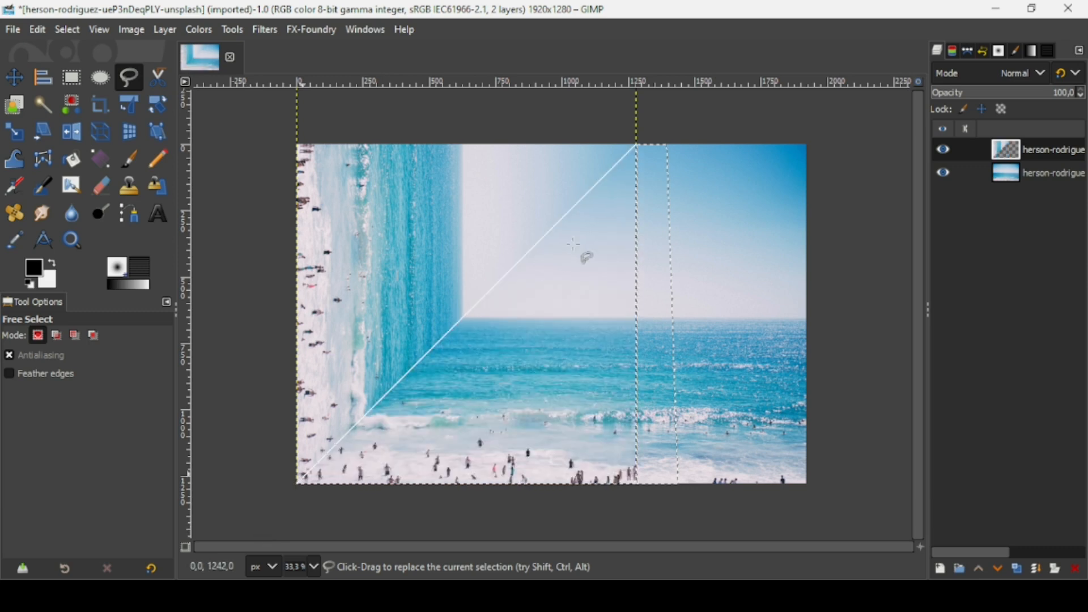
{"action": "left_click", "coordinate": [68, 30]}
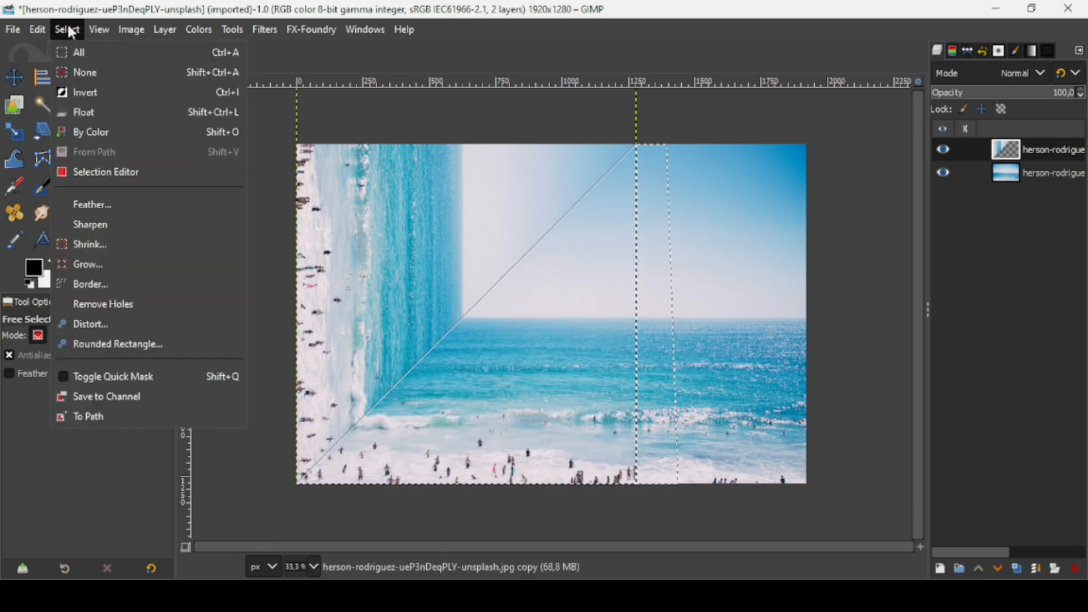
{"action": "left_click", "coordinate": [74, 69]}
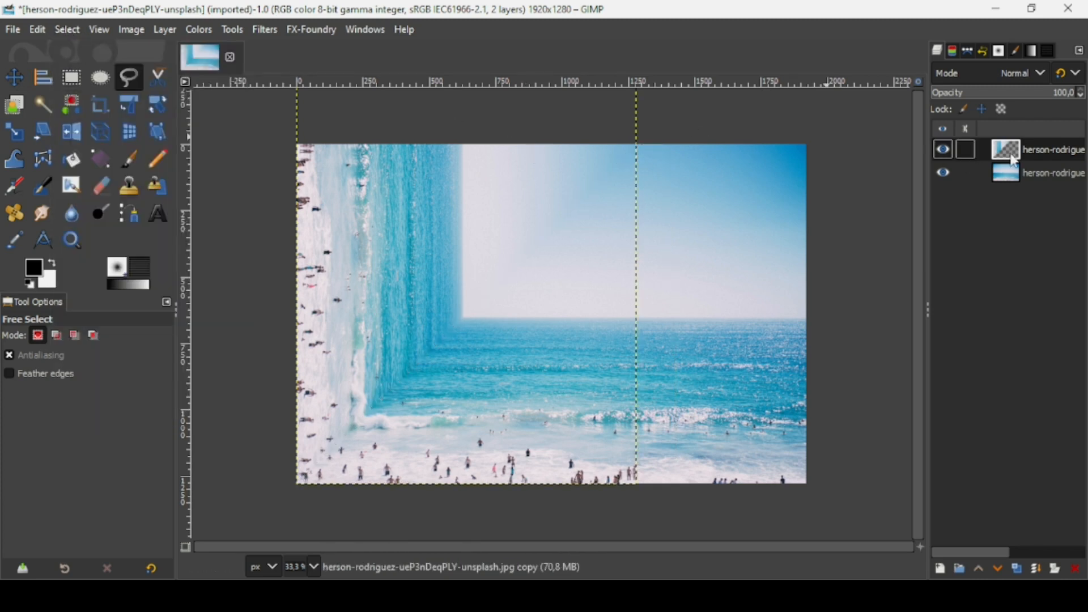
- Expand the trimmed copy layer to the image size and hide it
{"action": "right_click", "coordinate": [1014, 160]}
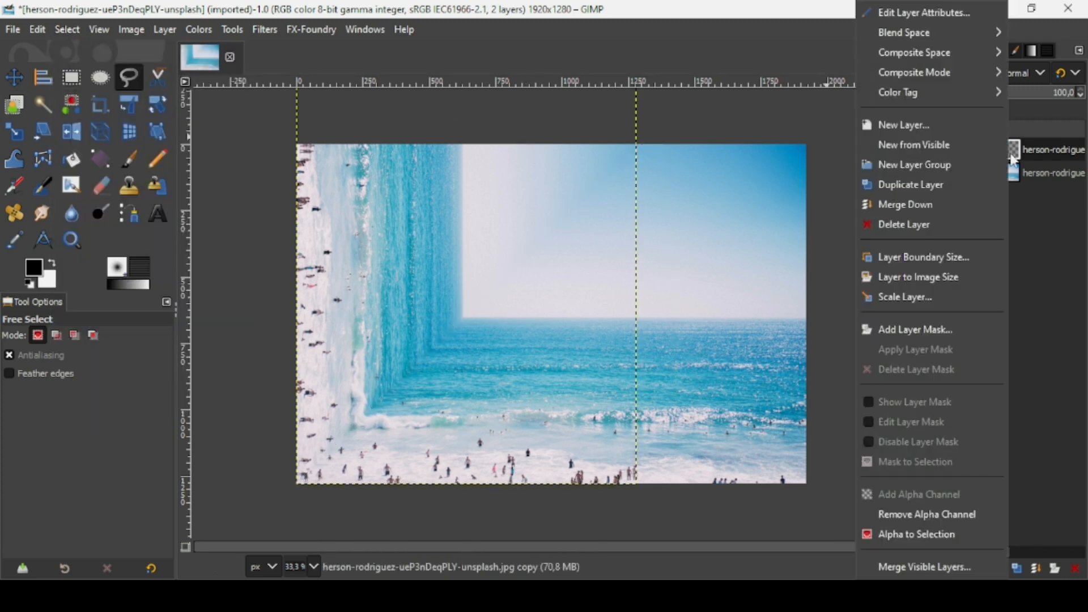
{"action": "left_click", "coordinate": [947, 276]}
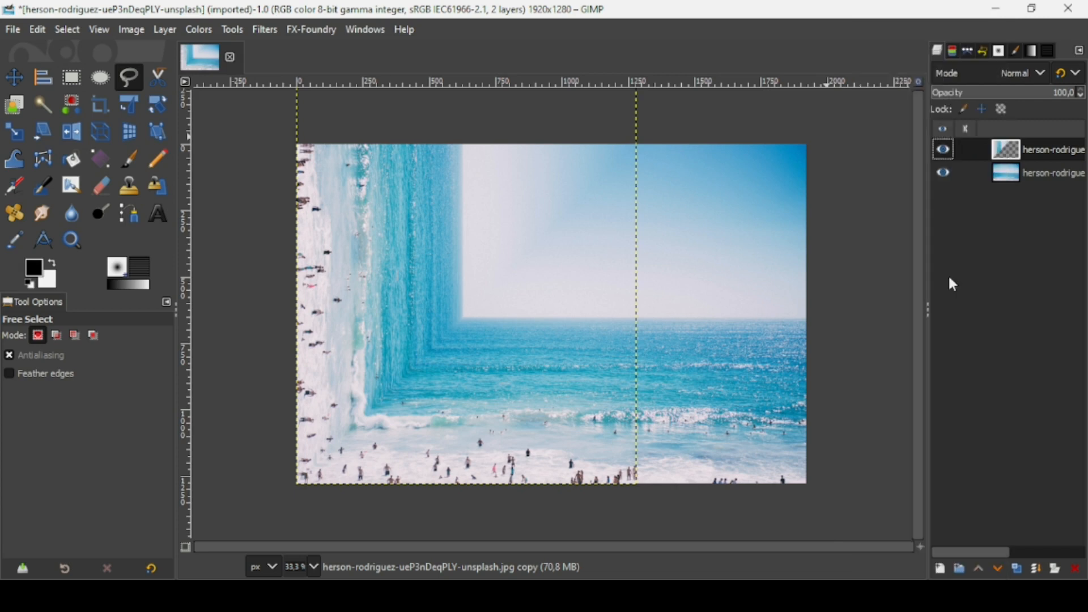
{"action": "left_click", "coordinate": [943, 148]}
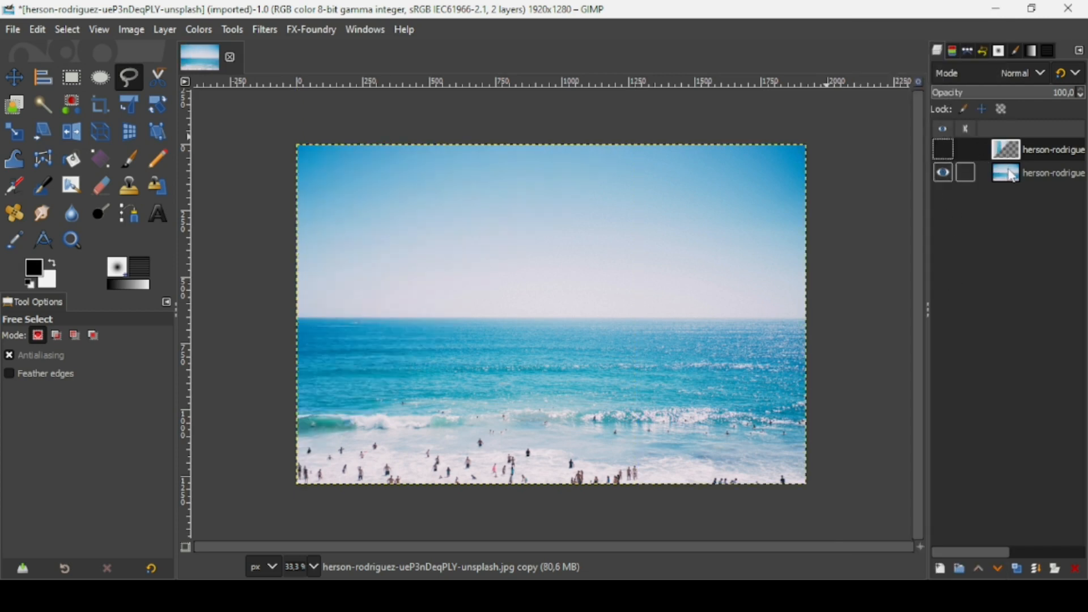
- Duplicate the original photo layer again and flip the new copy horizontally
{"action": "left_click", "coordinate": [1011, 181]}
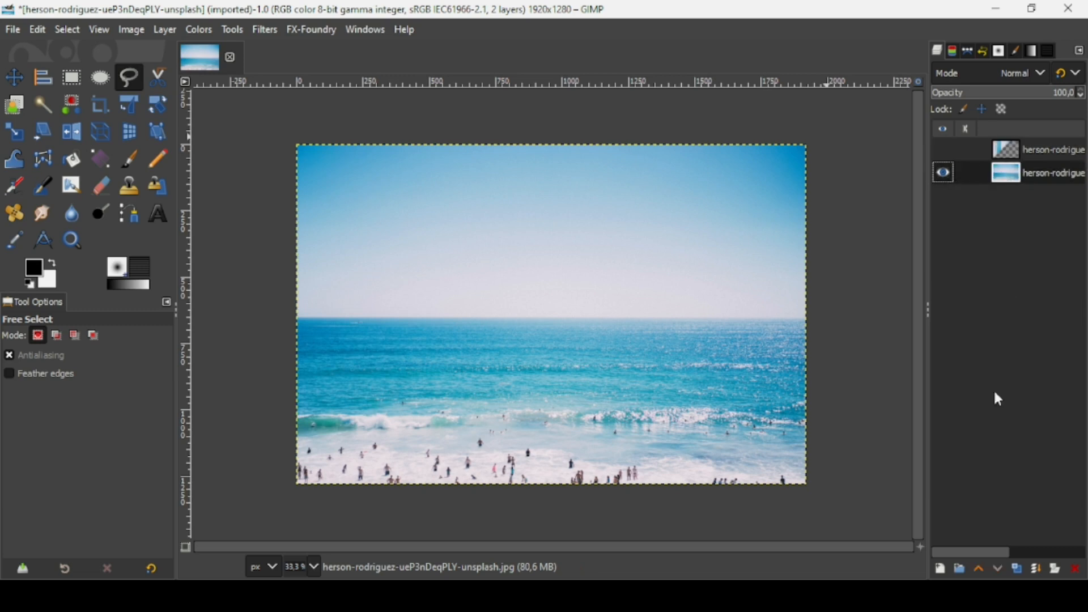
{"action": "left_click", "coordinate": [1018, 569]}
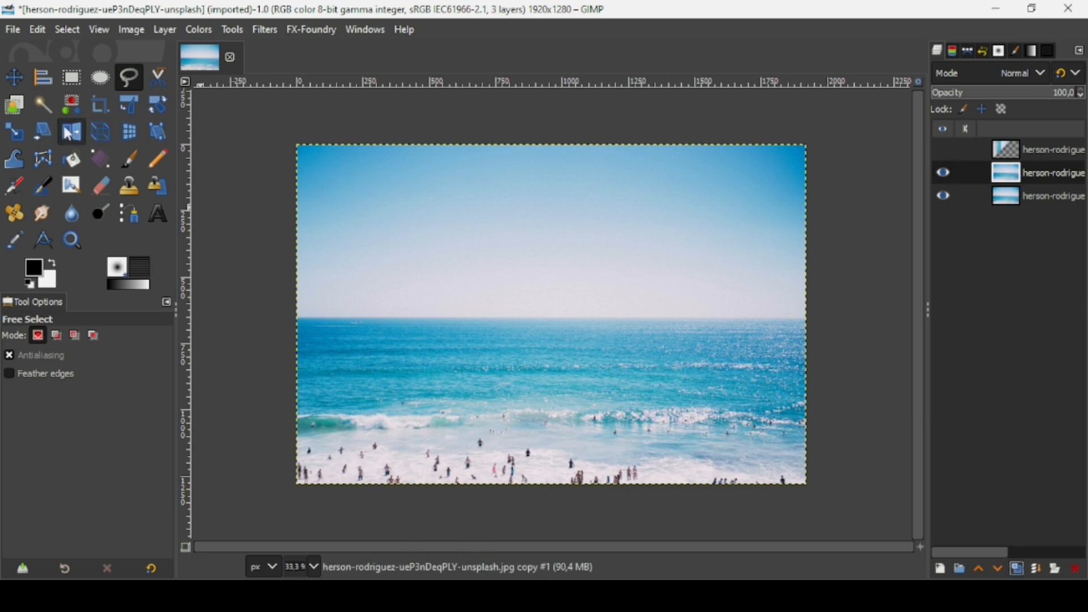
{"action": "left_click", "coordinate": [77, 139]}
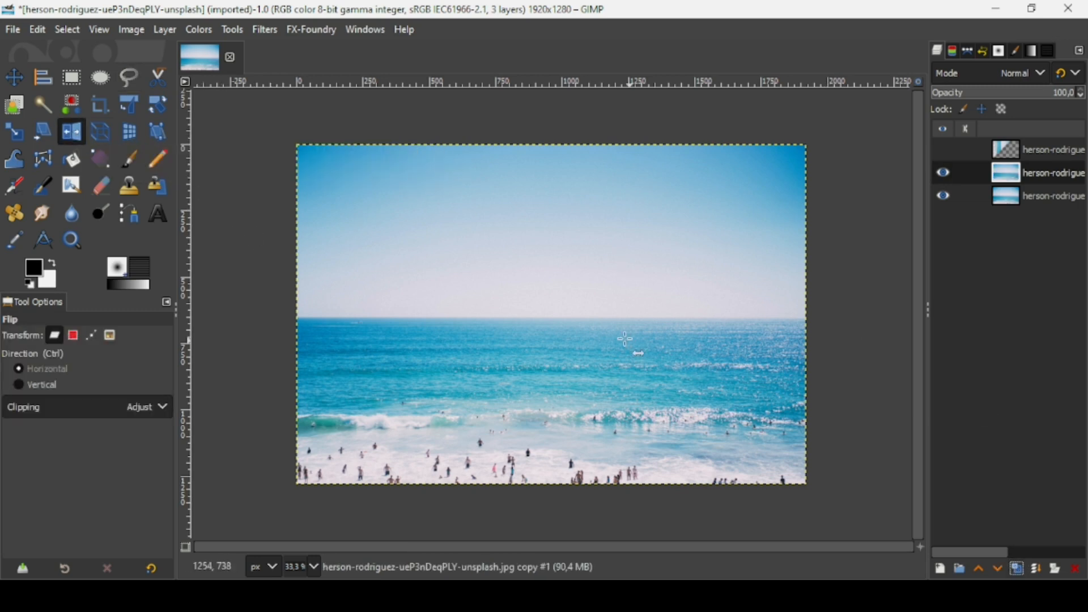
{"action": "left_click", "coordinate": [589, 309]}
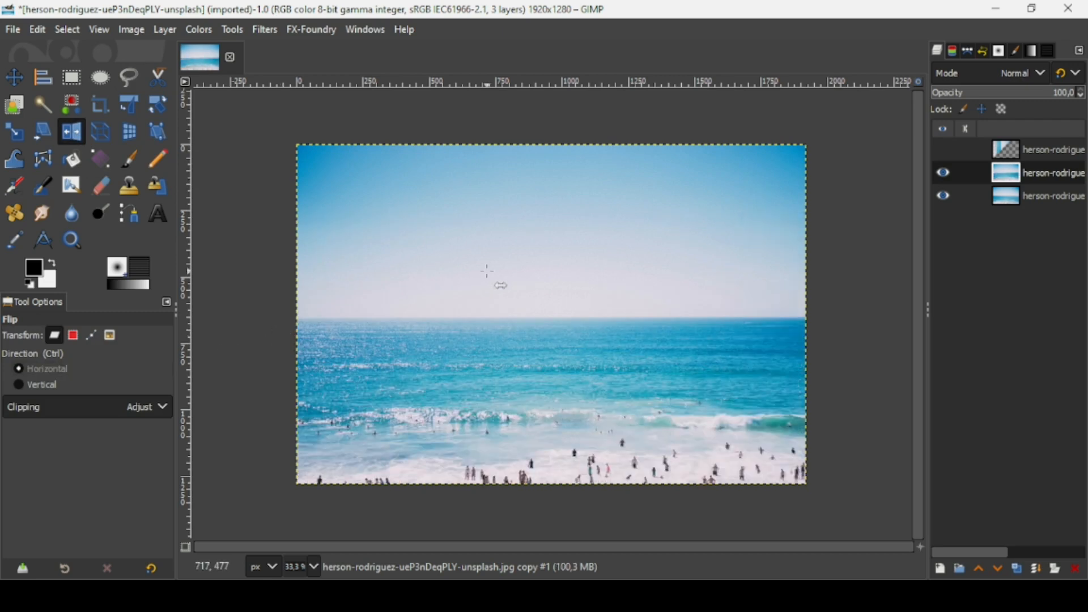
- Rotate the new copy 90° counter-clockwise and move it flush with the canvas's right edge
{"action": "left_click", "coordinate": [165, 31]}
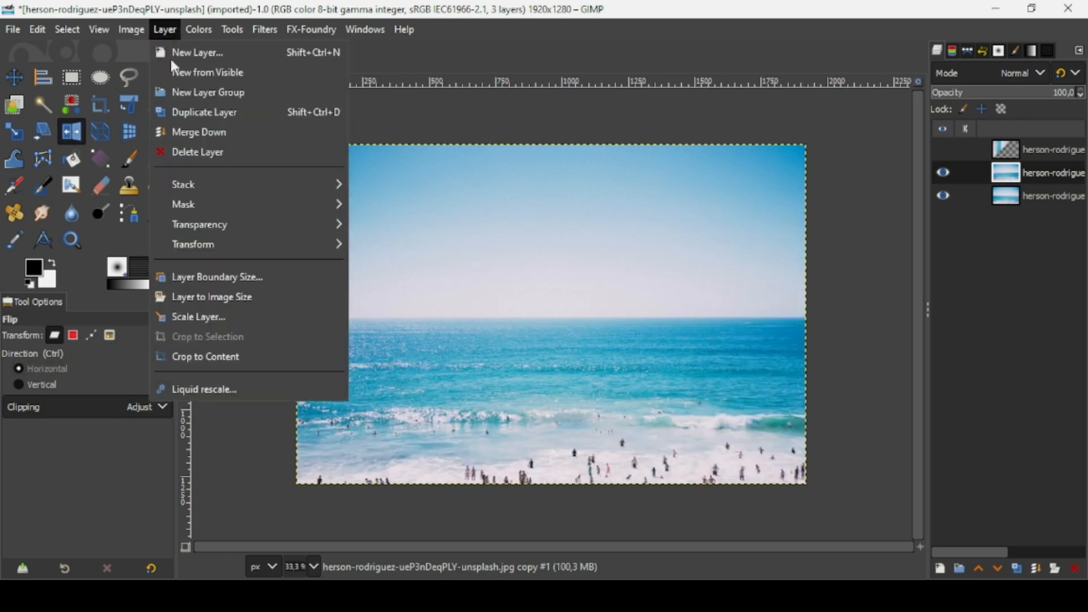
{"action": "mouse_move", "coordinate": [200, 239]}
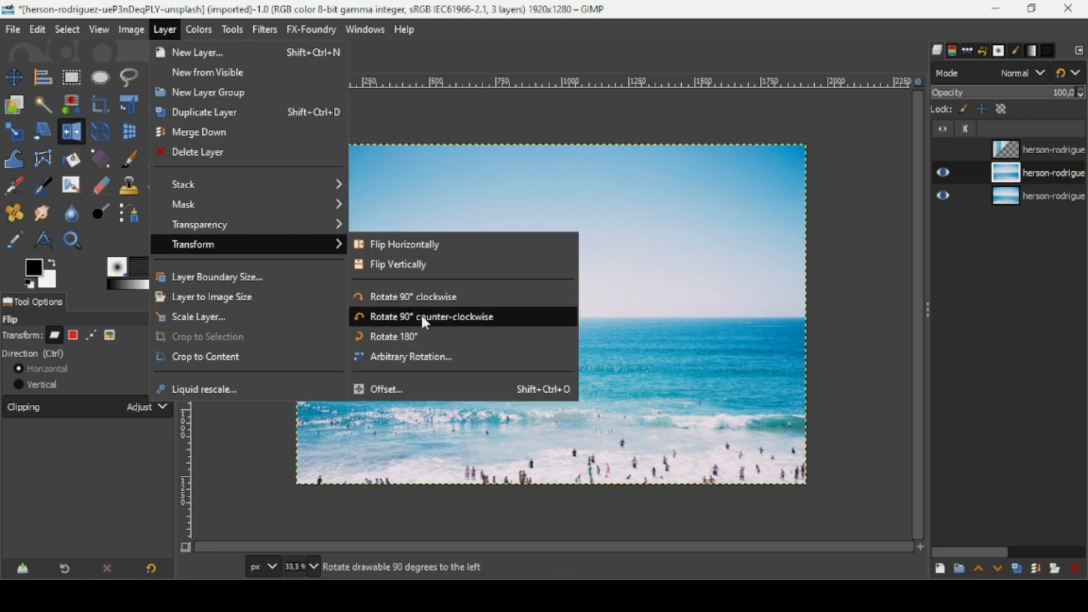
{"action": "left_click", "coordinate": [453, 316]}
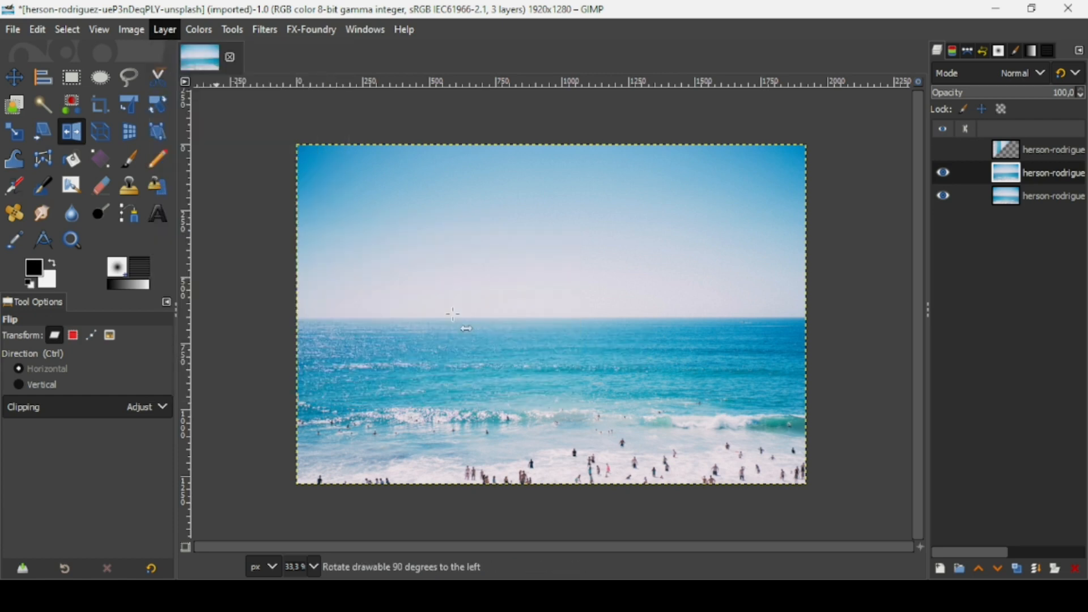
{"action": "left_click", "coordinate": [23, 81]}
{"action": "left_click_drag", "start_coordinate": [554, 274], "coordinate": [625, 182]}
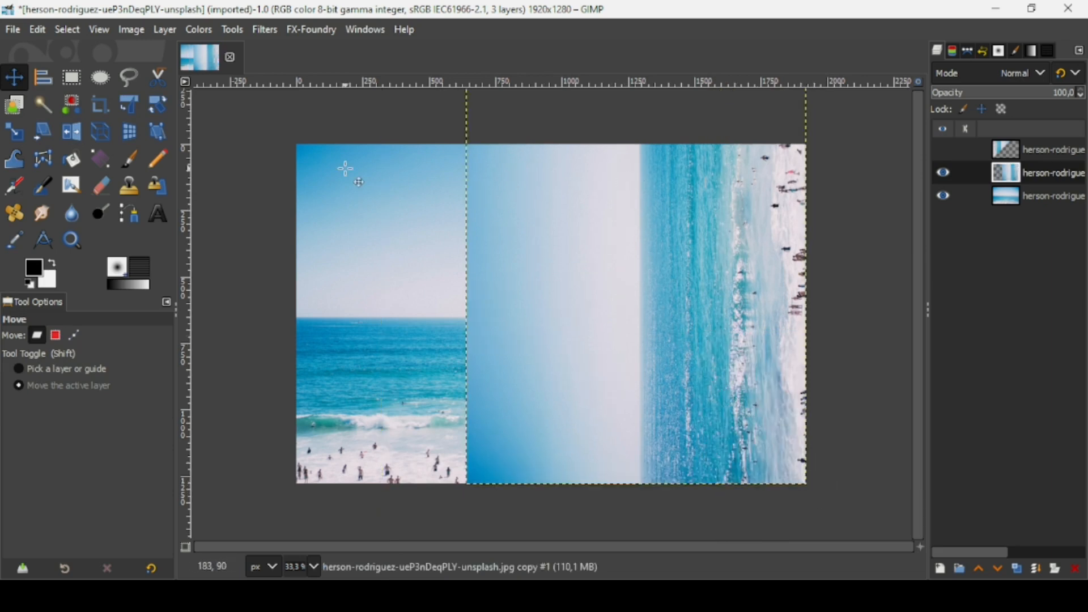
- Free-select the new copy's lower-left half along its corner-to-corner diagonal, delete it, and clear the selection
{"action": "left_click", "coordinate": [125, 81]}
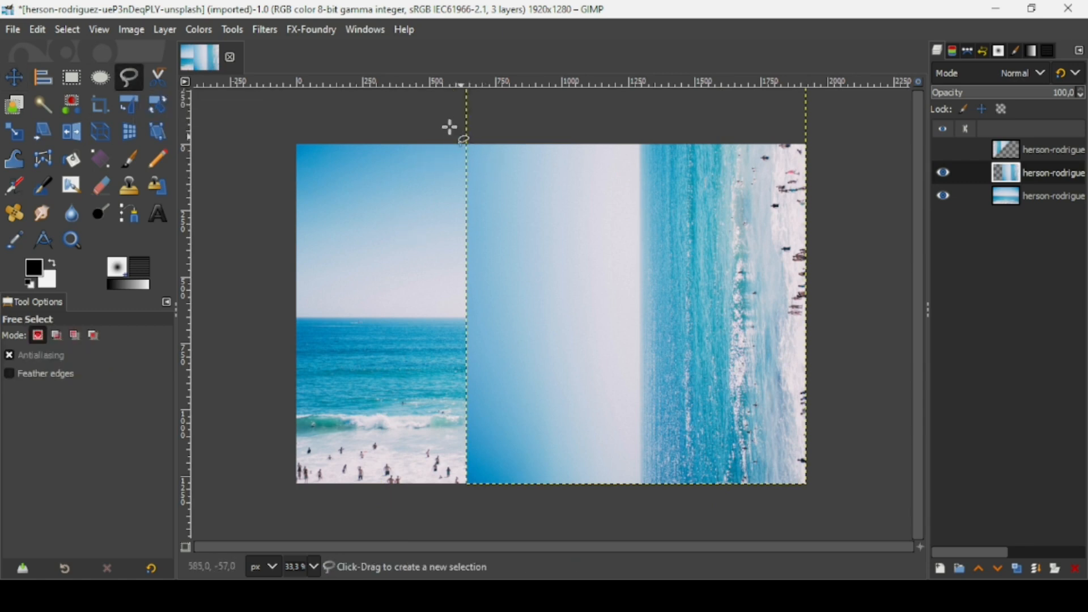
{"action": "left_click", "coordinate": [827, 503]}
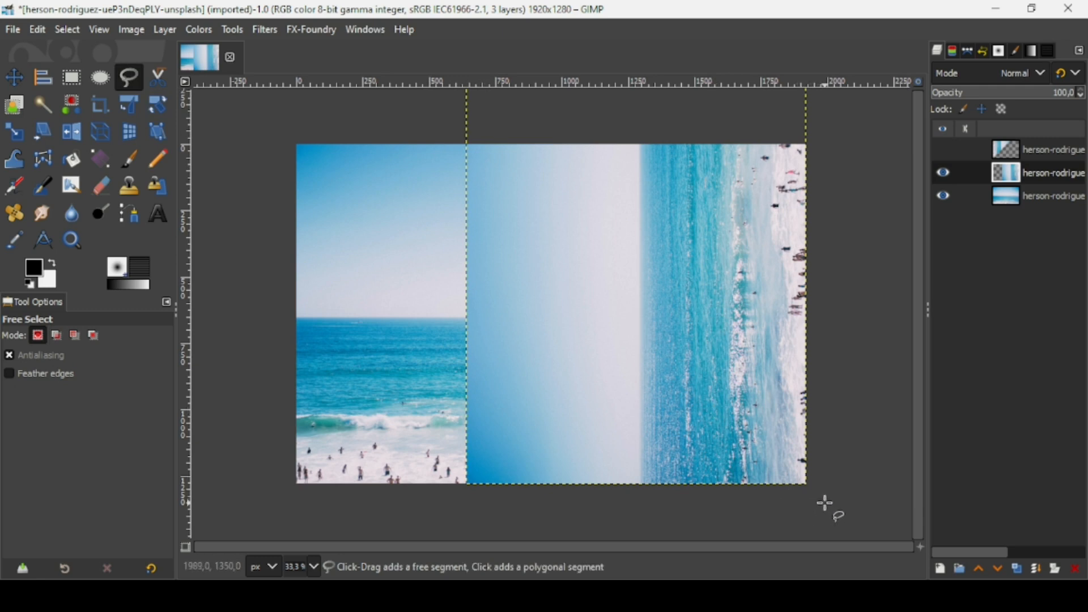
{"action": "left_click", "coordinate": [432, 111]}
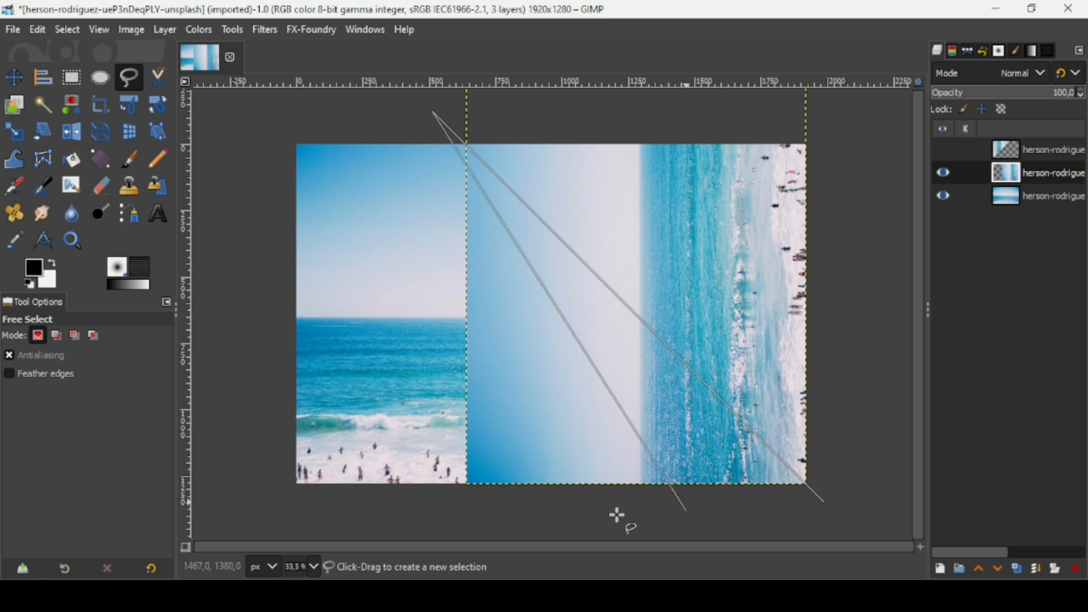
{"action": "left_click", "coordinate": [427, 517]}
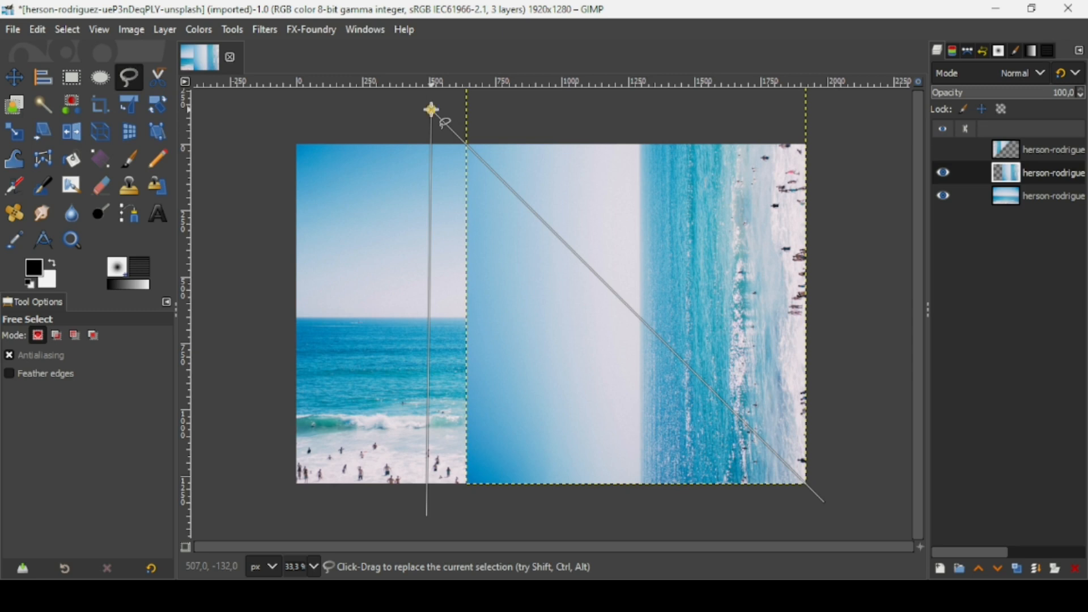
{"action": "left_click", "coordinate": [827, 502]}
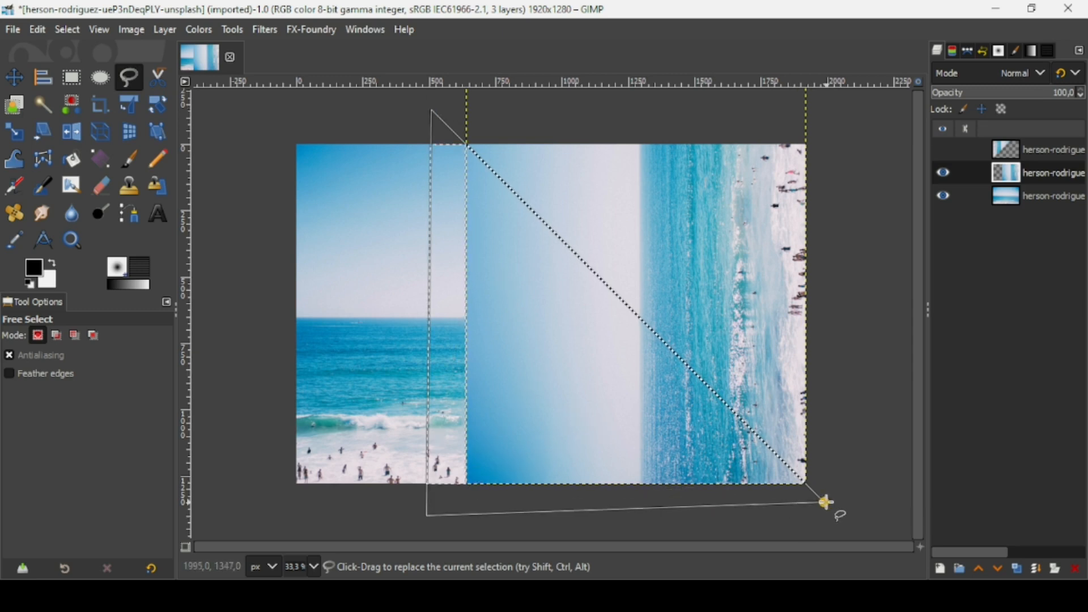
{"action": "key", "text": "Return"}
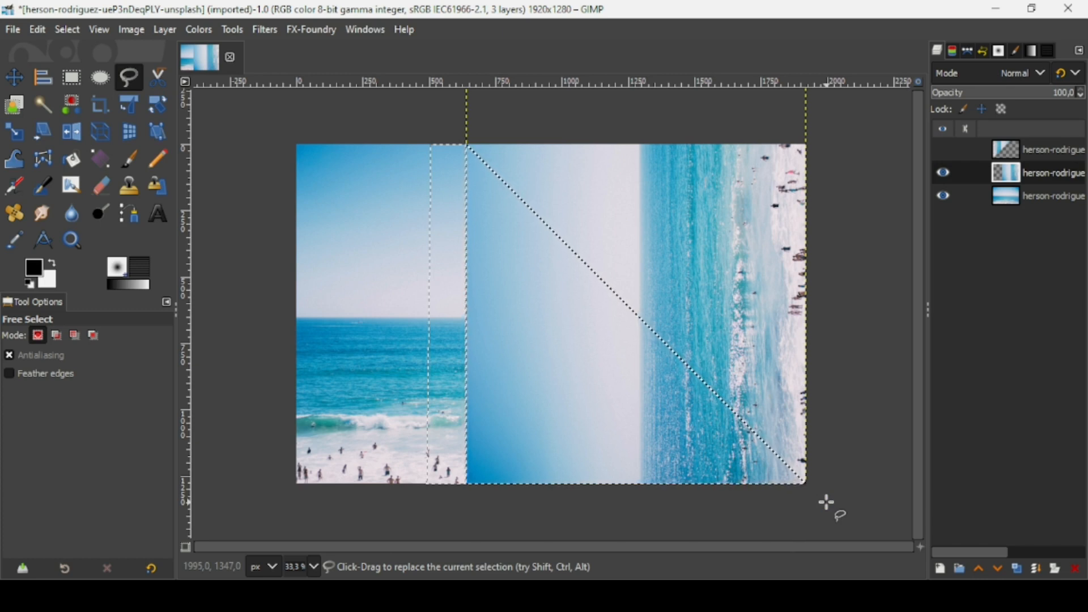
{"action": "key", "text": "Delete"}
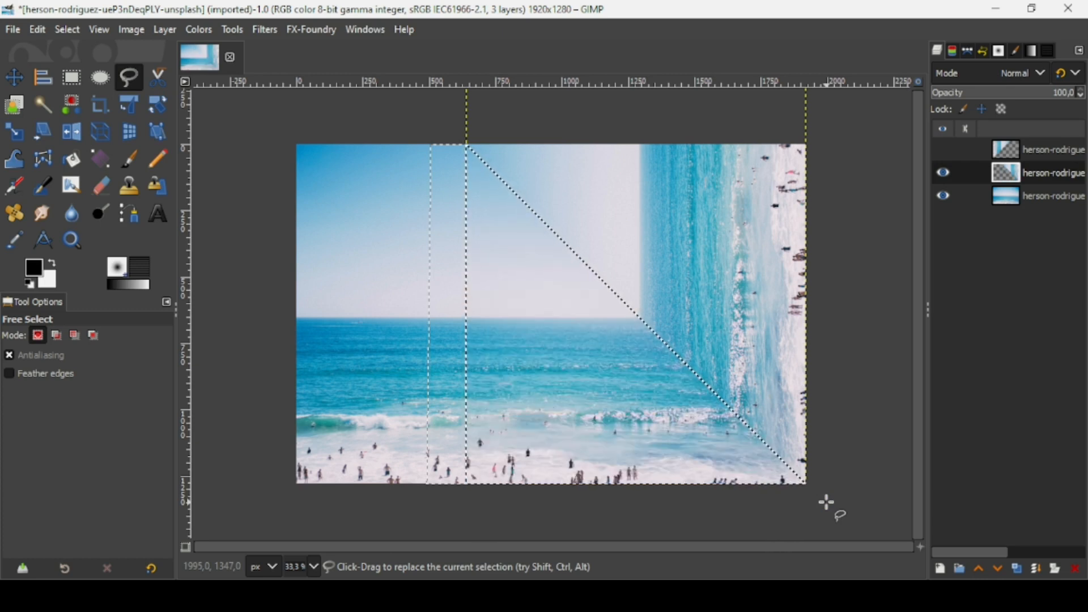
{"action": "left_click", "coordinate": [66, 30]}
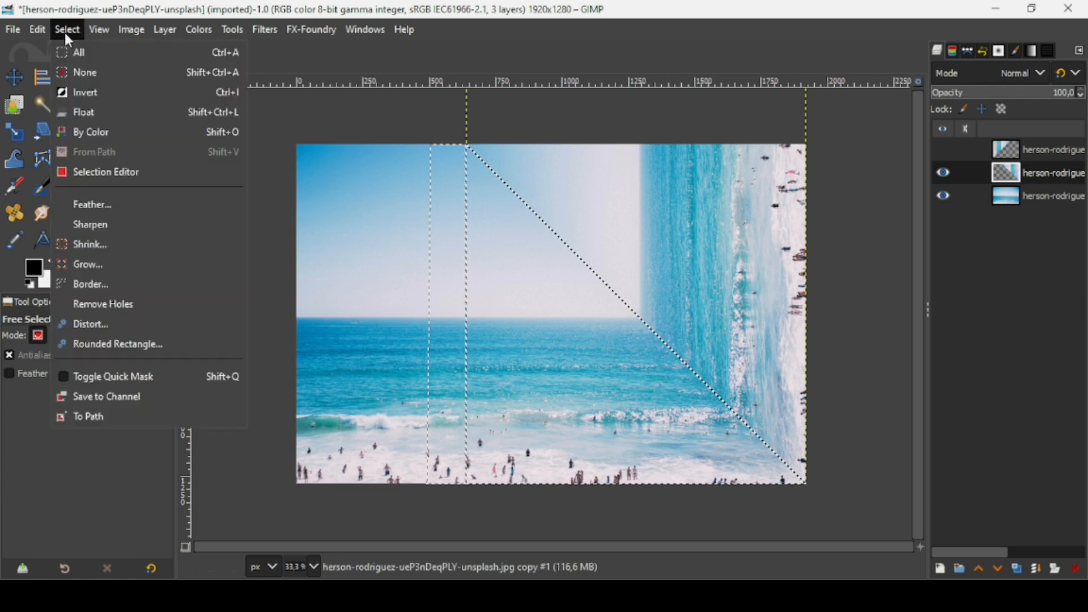
{"action": "left_click", "coordinate": [79, 72]}
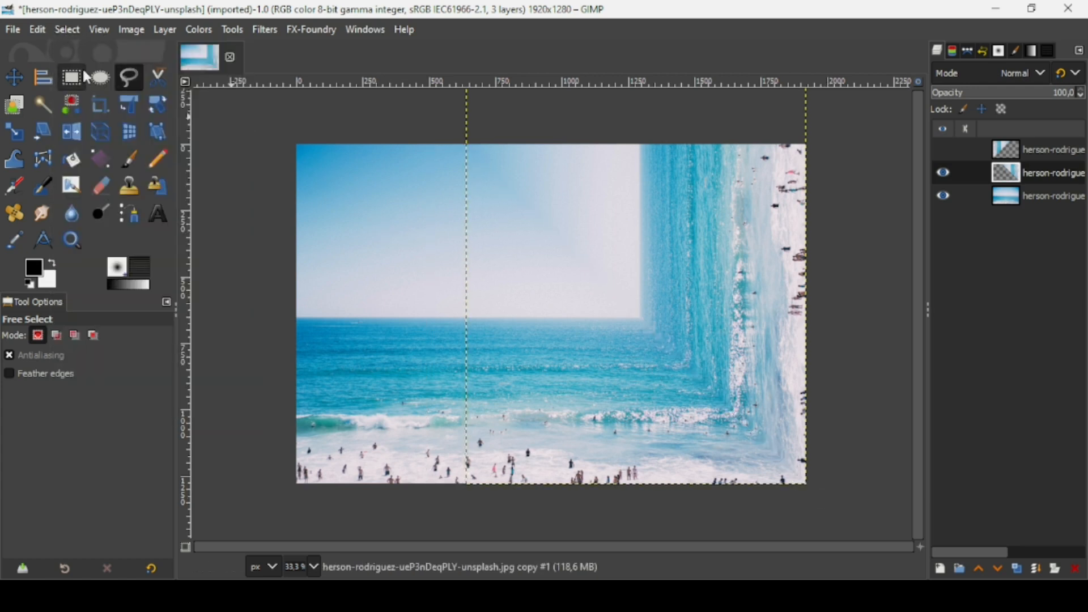
- Expand the trimmed copy layer to the image size and show the hidden copy layer together with it
{"action": "right_click", "coordinate": [1007, 179]}
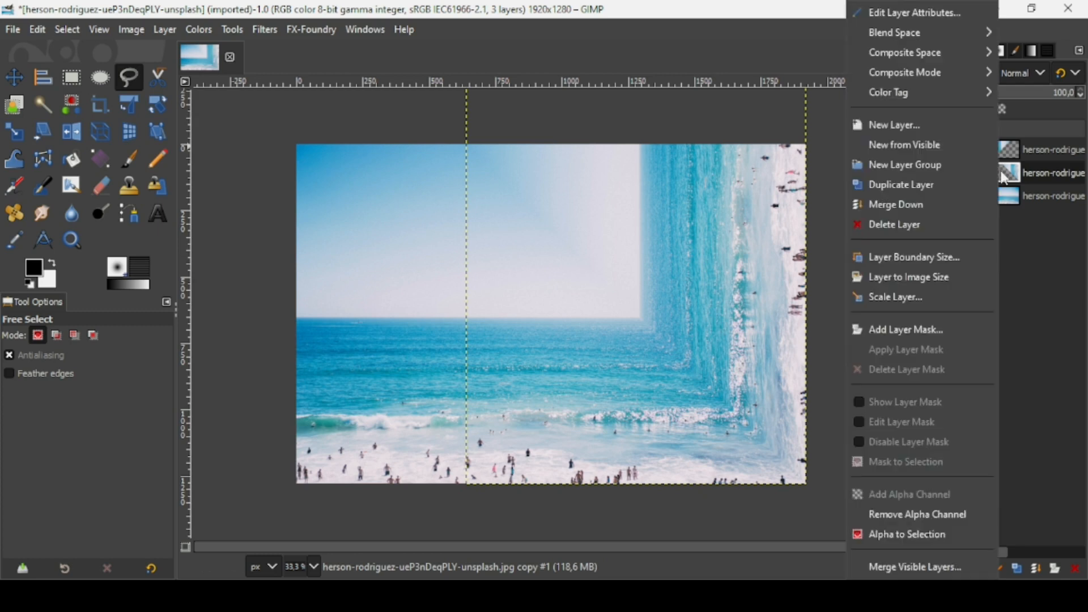
{"action": "left_click", "coordinate": [968, 279]}
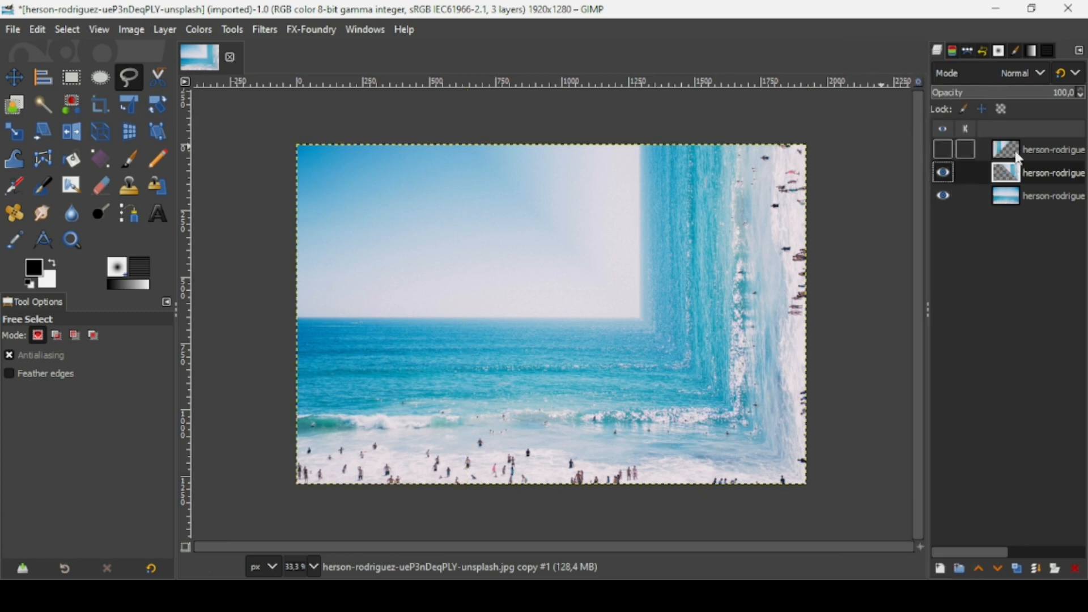
{"action": "left_click", "coordinate": [944, 150]}
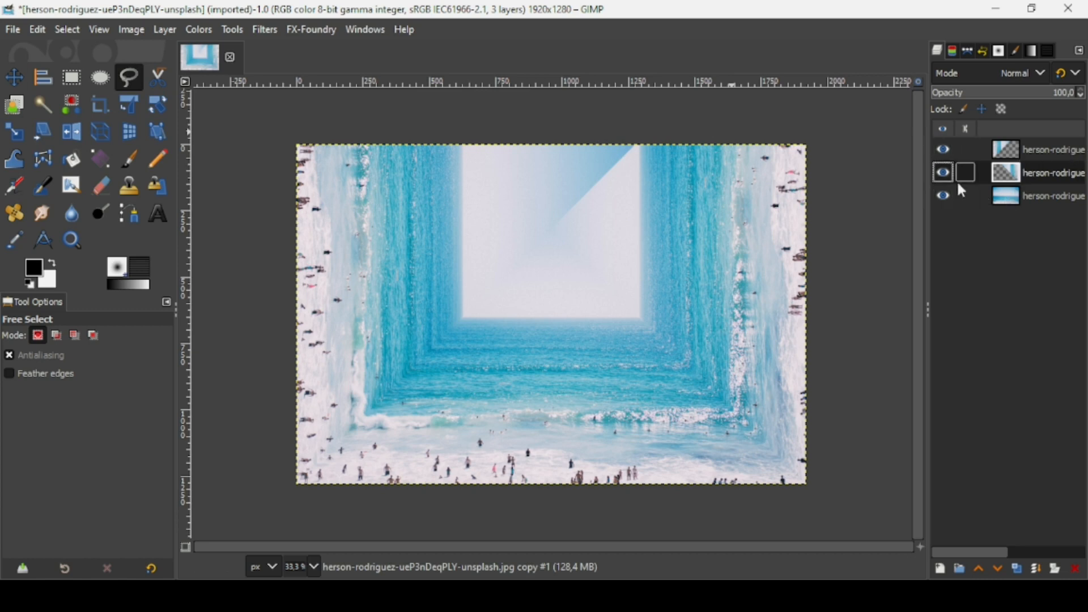
{"action": "left_click", "coordinate": [942, 174]}
{"action": "left_click", "coordinate": [941, 149]}
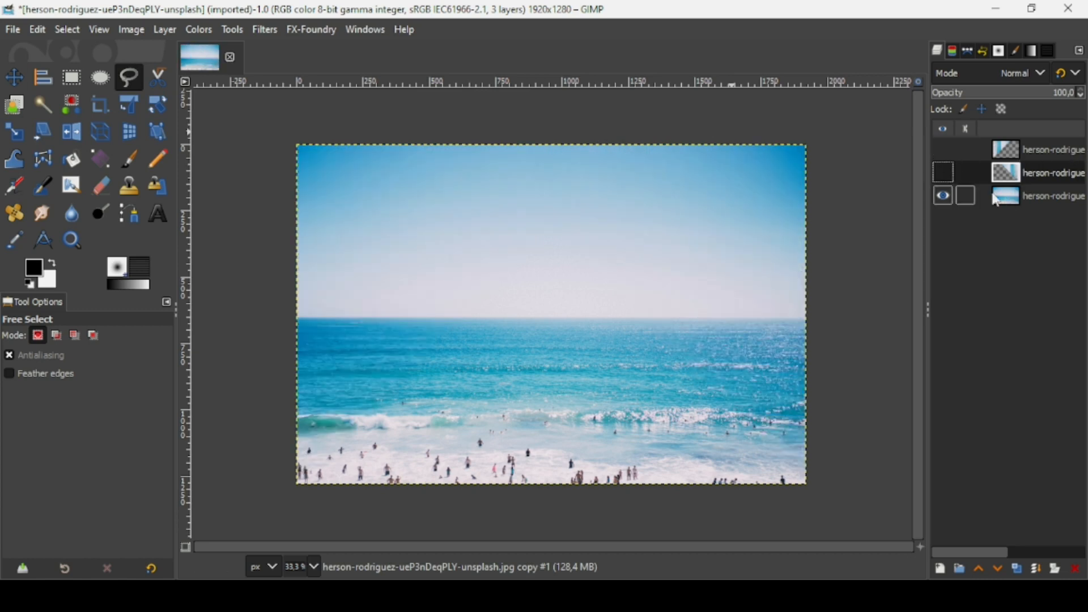
{"action": "left_click", "coordinate": [944, 172]}
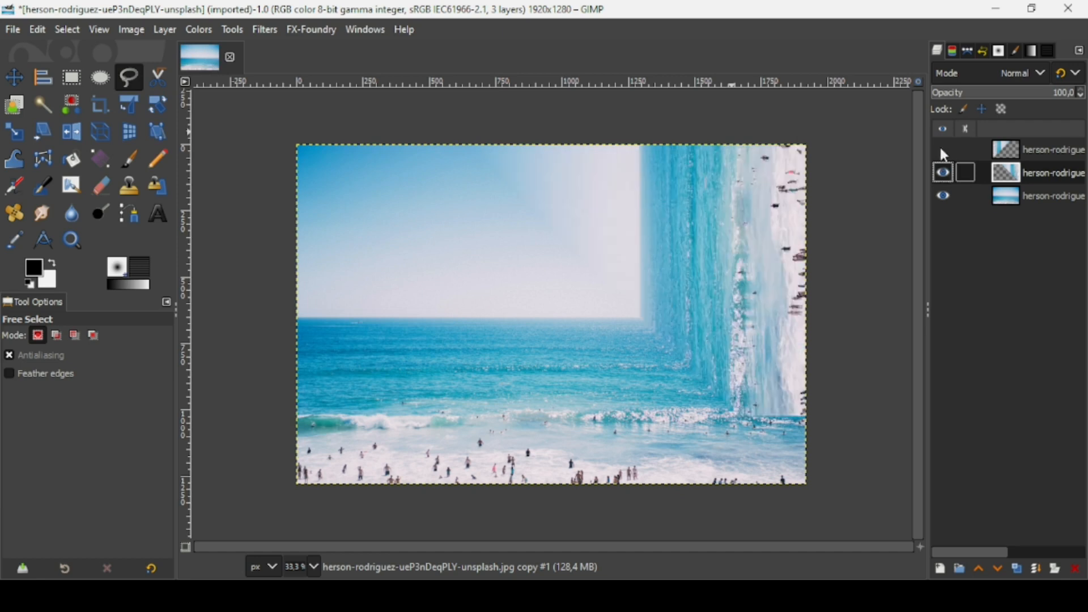
{"action": "left_click", "coordinate": [942, 149]}
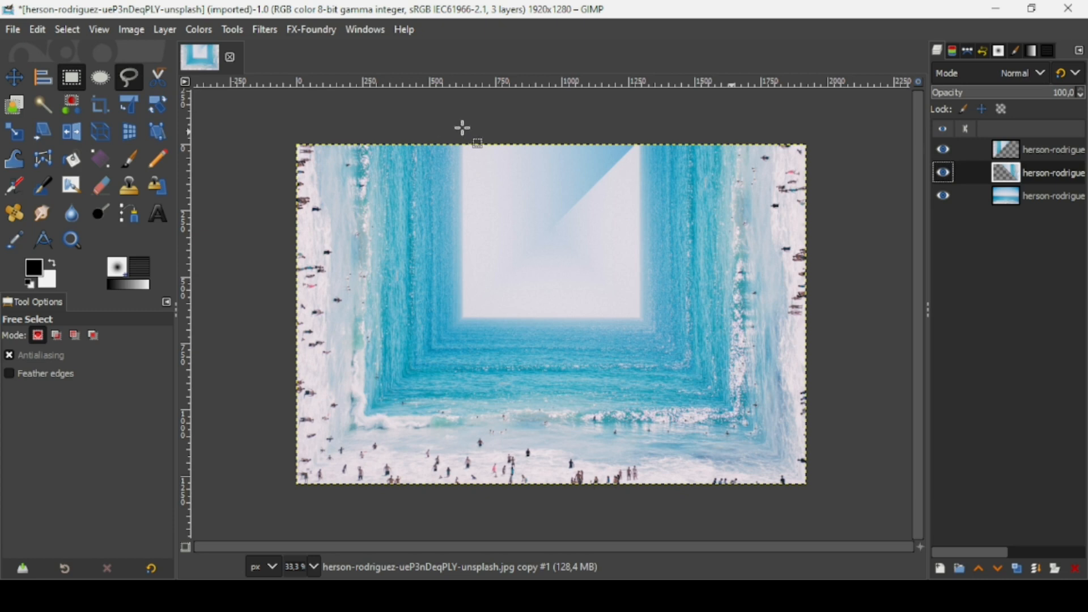
- Make a rectangular selection of about 693 × 735 px around the central sky area, starting above the canvas and ending at the horizon
{"action": "key", "text": "r"}
{"action": "left_click_drag", "start_coordinate": [463, 126], "coordinate": [643, 321]}
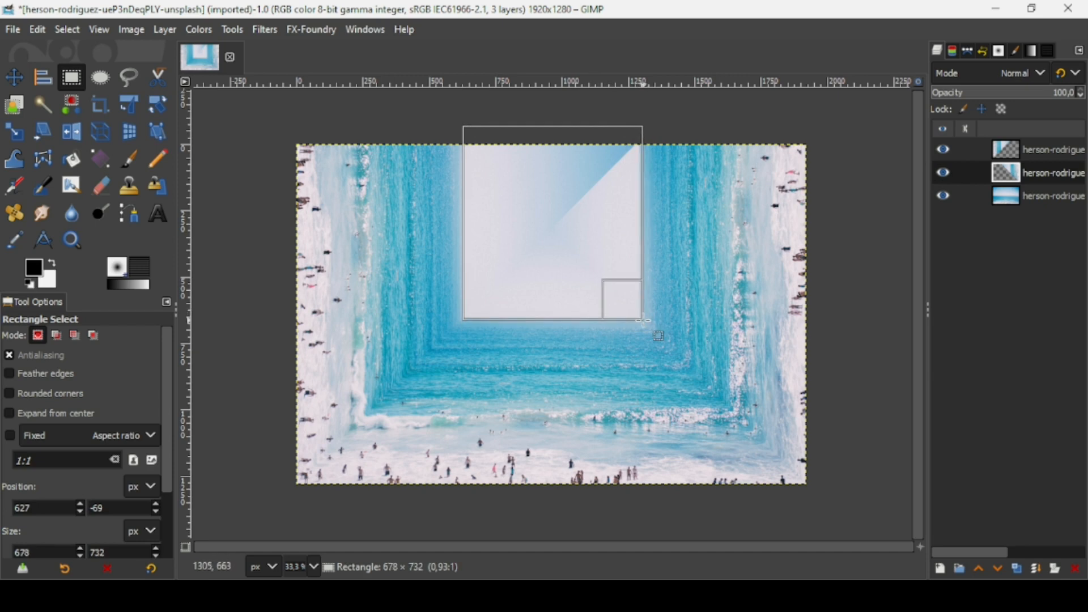
{"action": "left_click_drag", "start_coordinate": [493, 241], "coordinate": [478, 232]}
{"action": "left_click_drag", "start_coordinate": [531, 295], "coordinate": [533, 296]}
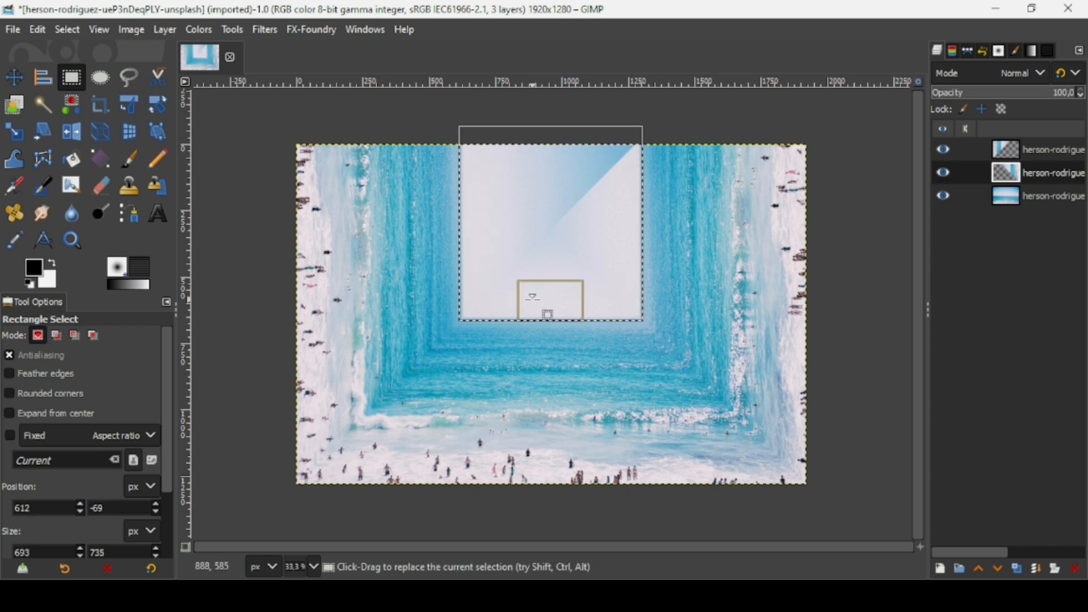
{"action": "key", "text": "Return"}
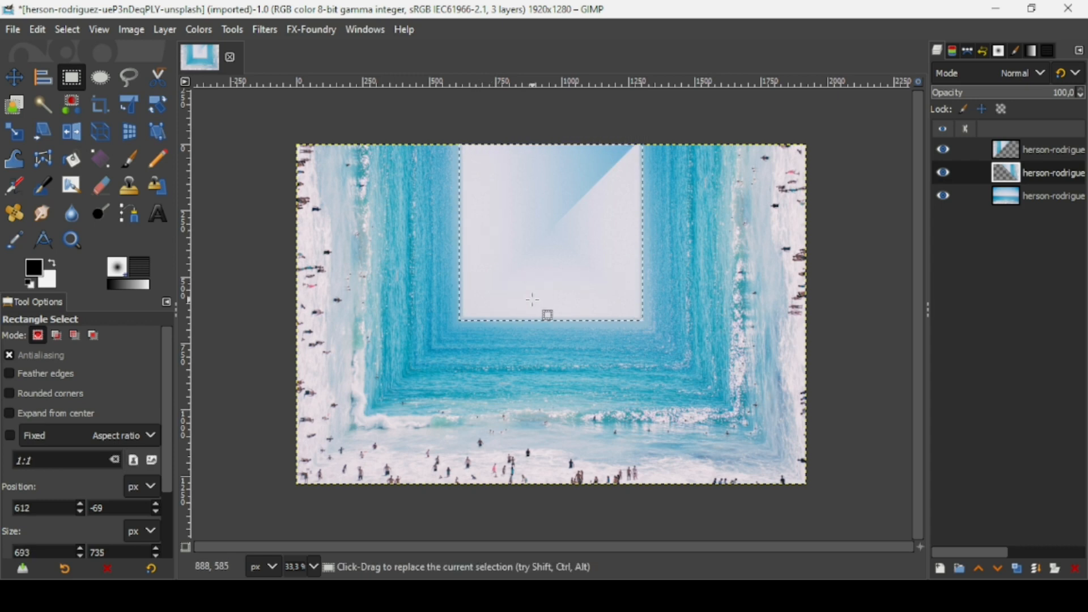
- Delete the selected sky area from both copy layers, keep the original photo layer shown, and clear the selection
{"action": "left_click", "coordinate": [1020, 158]}
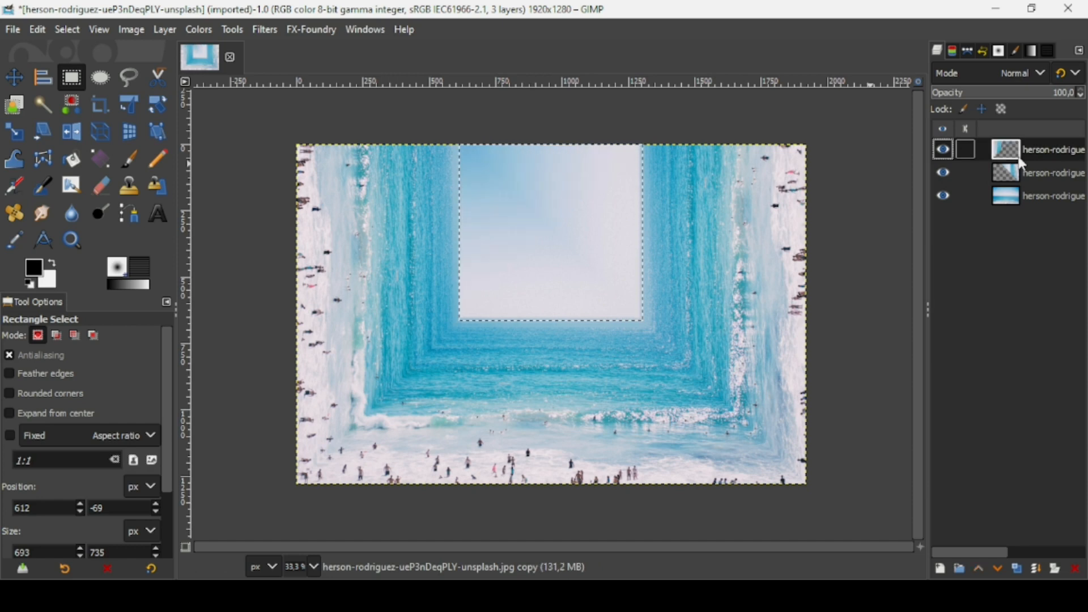
{"action": "left_click", "coordinate": [1008, 173]}
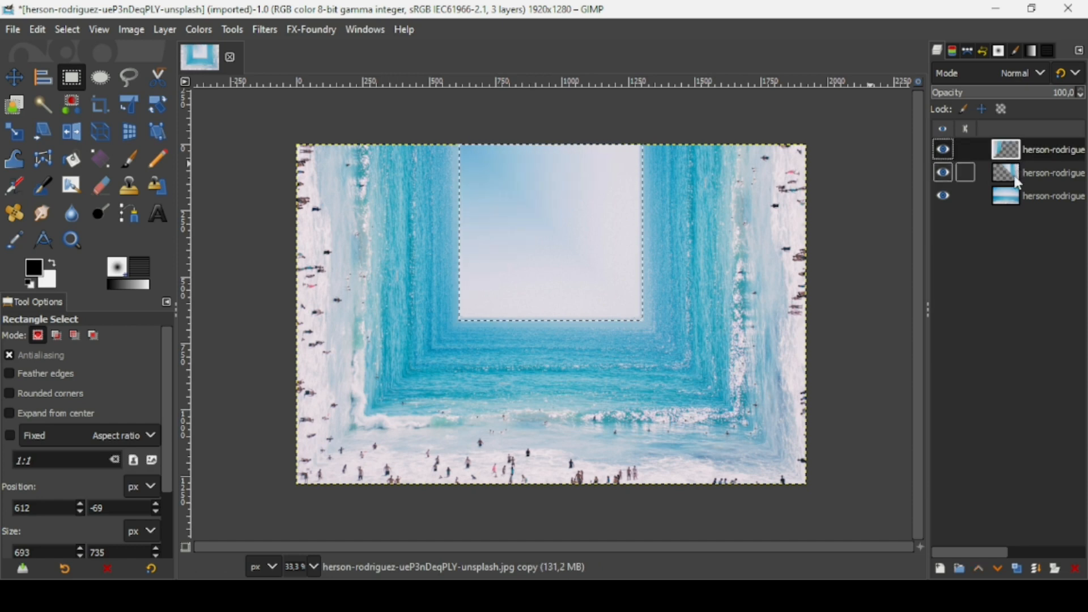
{"action": "left_click", "coordinate": [941, 151]}
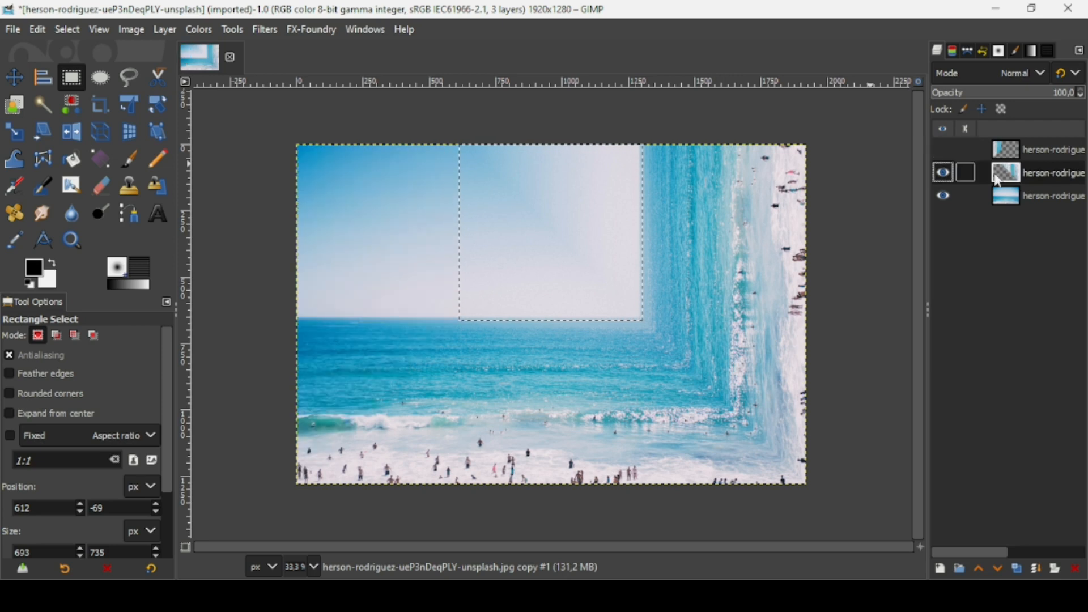
{"action": "left_click", "coordinate": [942, 151]}
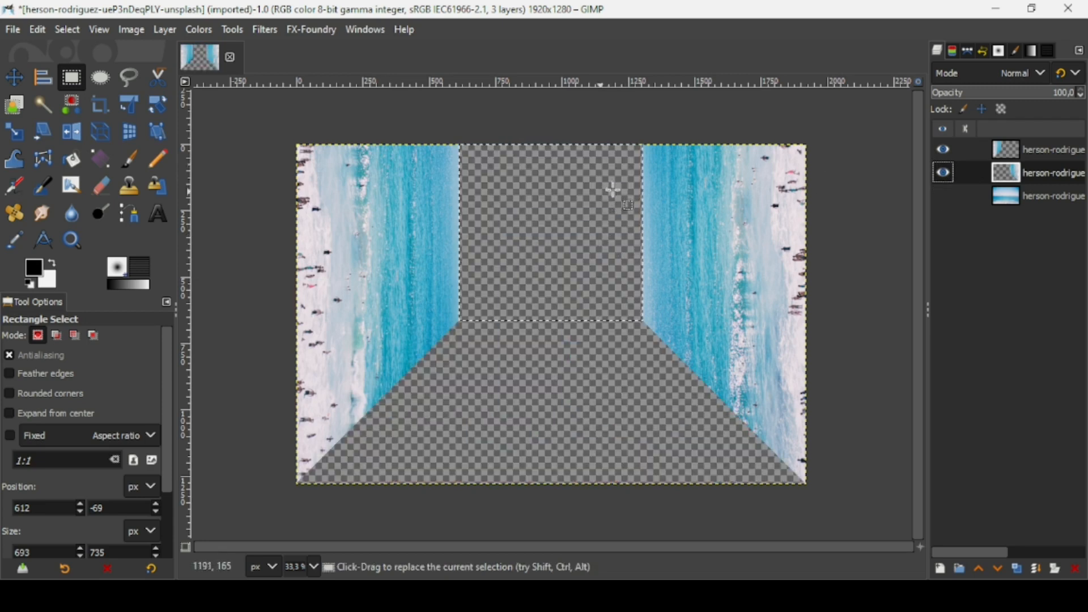
{"action": "left_click", "coordinate": [938, 199]}
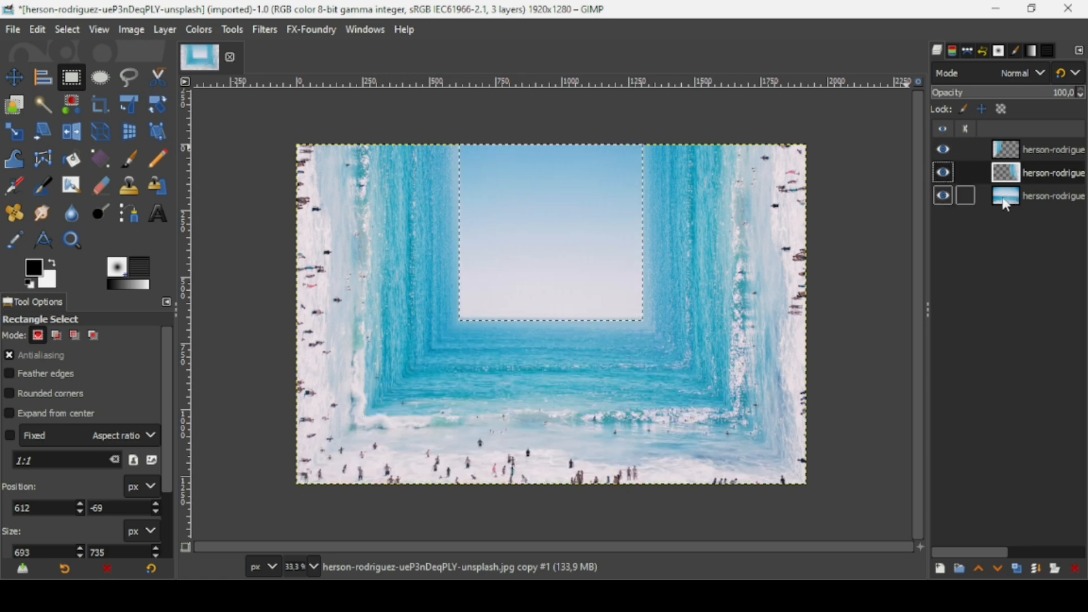
{"action": "left_click", "coordinate": [78, 32]}
{"action": "left_click", "coordinate": [79, 71]}
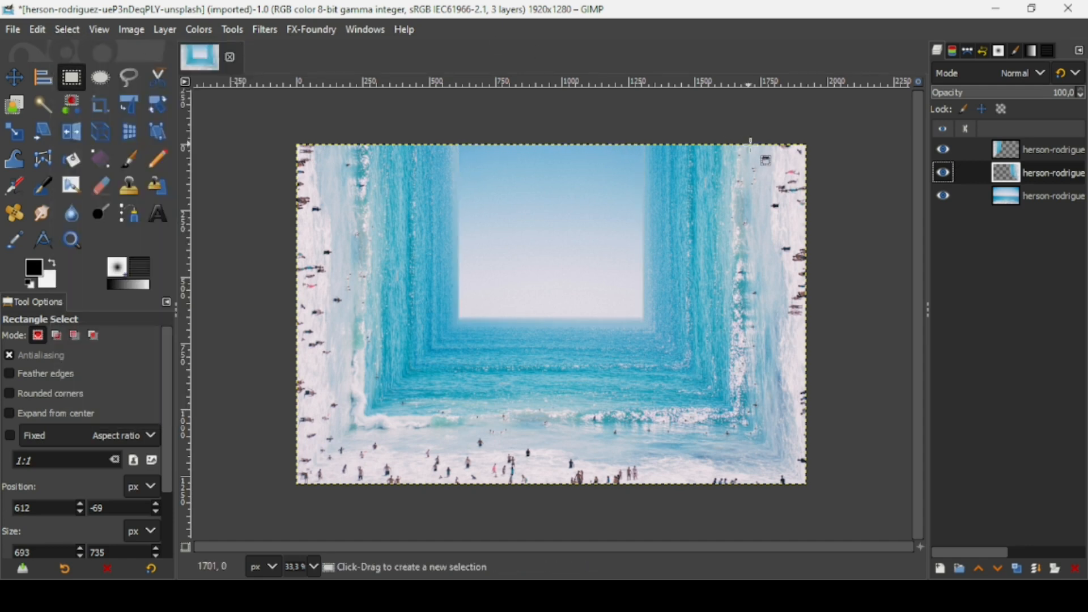
- Merge both copy layers down into the original photo layer
{"action": "left_click", "coordinate": [1007, 152]}
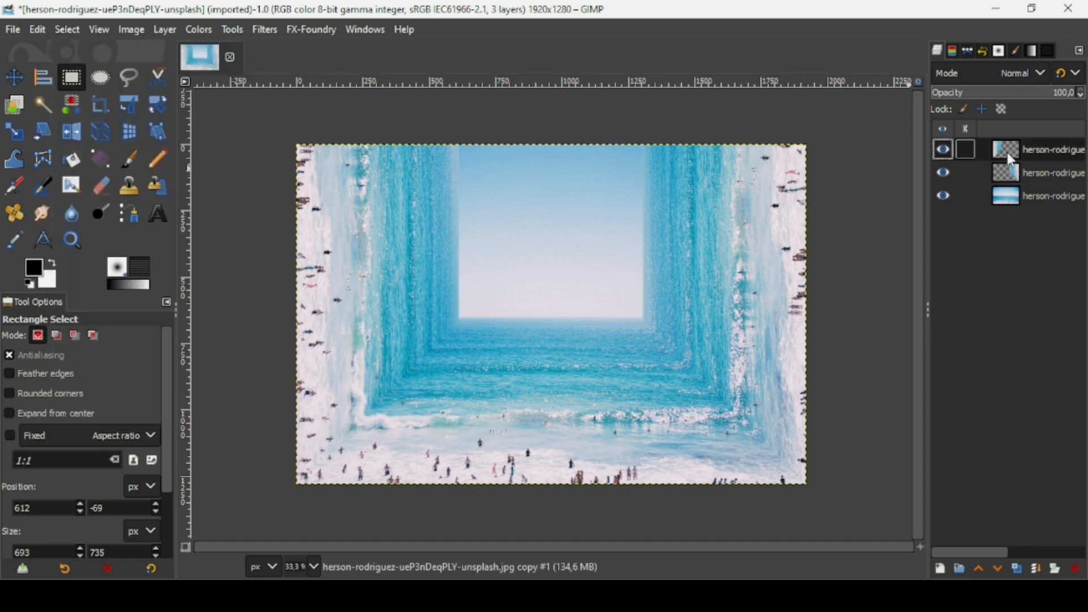
{"action": "left_click", "coordinate": [1037, 570]}
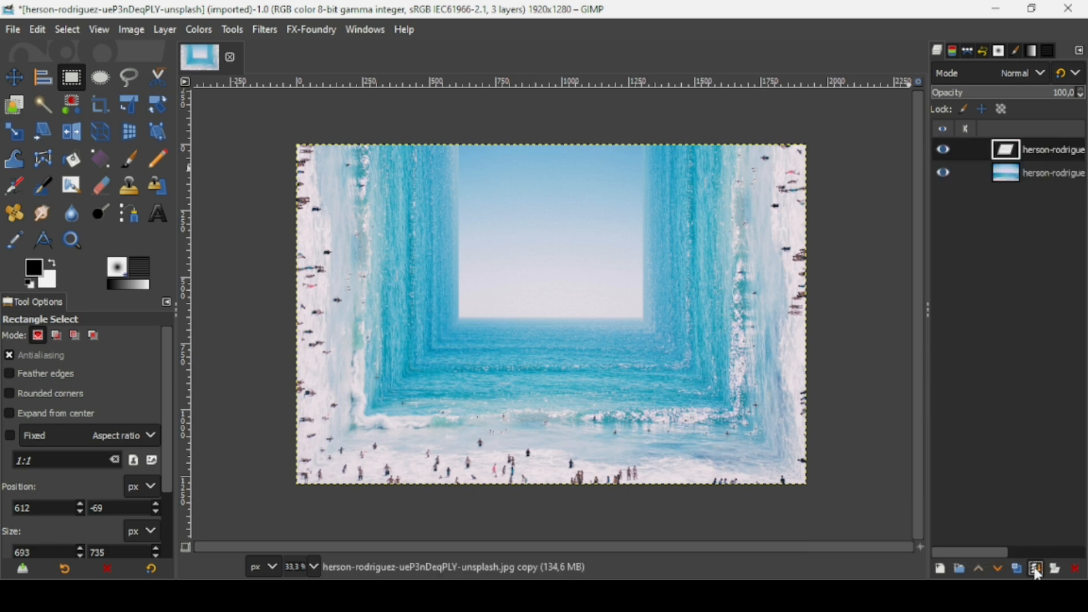
{"action": "left_click", "coordinate": [1037, 570]}
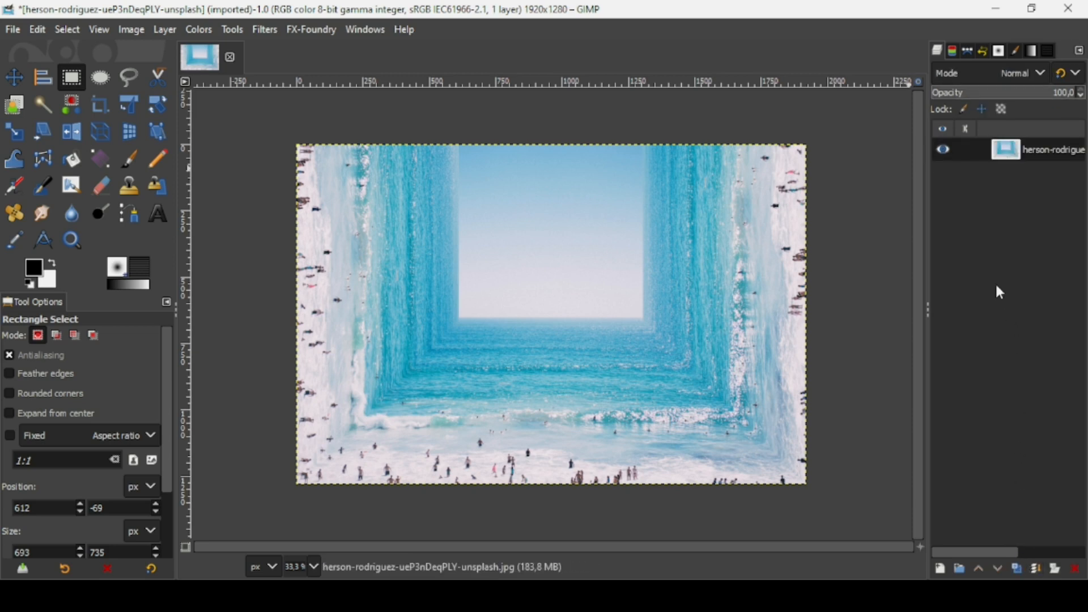
- Apply a slight S-shaped Curves adjustment on the Value channel, with the shadow point at input 96, output 73 and the upper point raised
{"action": "left_click", "coordinate": [197, 29]}
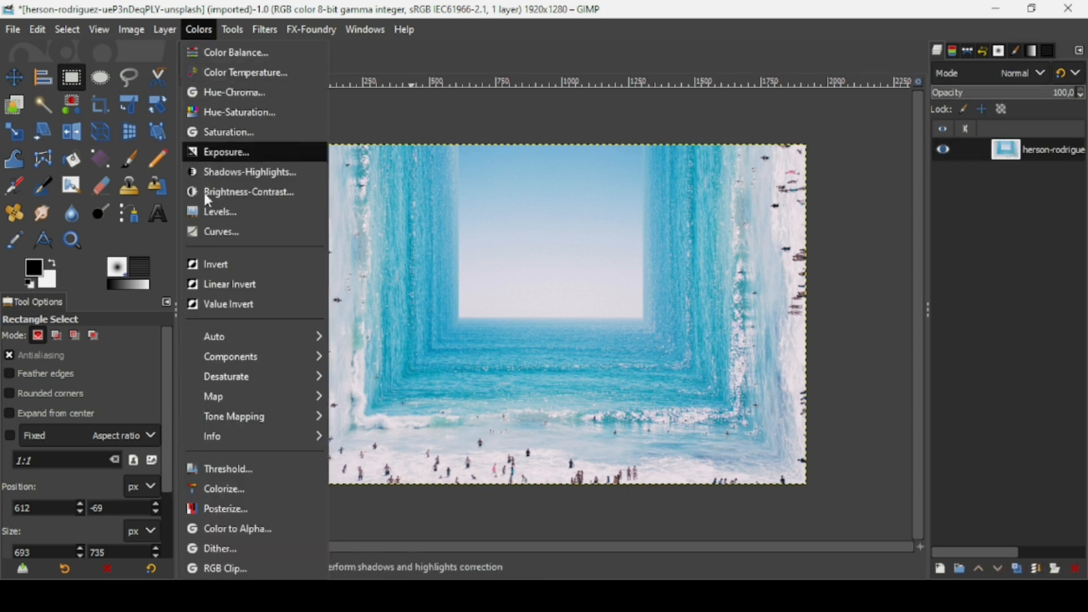
{"action": "left_click", "coordinate": [206, 232]}
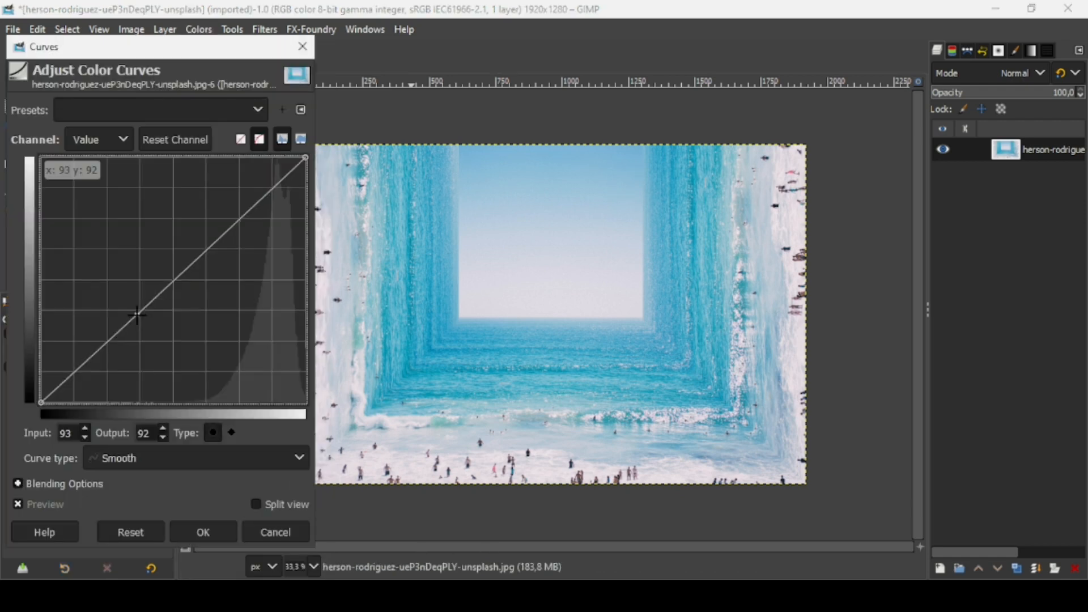
{"action": "left_click", "coordinate": [139, 319]}
{"action": "left_click_drag", "start_coordinate": [138, 319], "coordinate": [141, 324]}
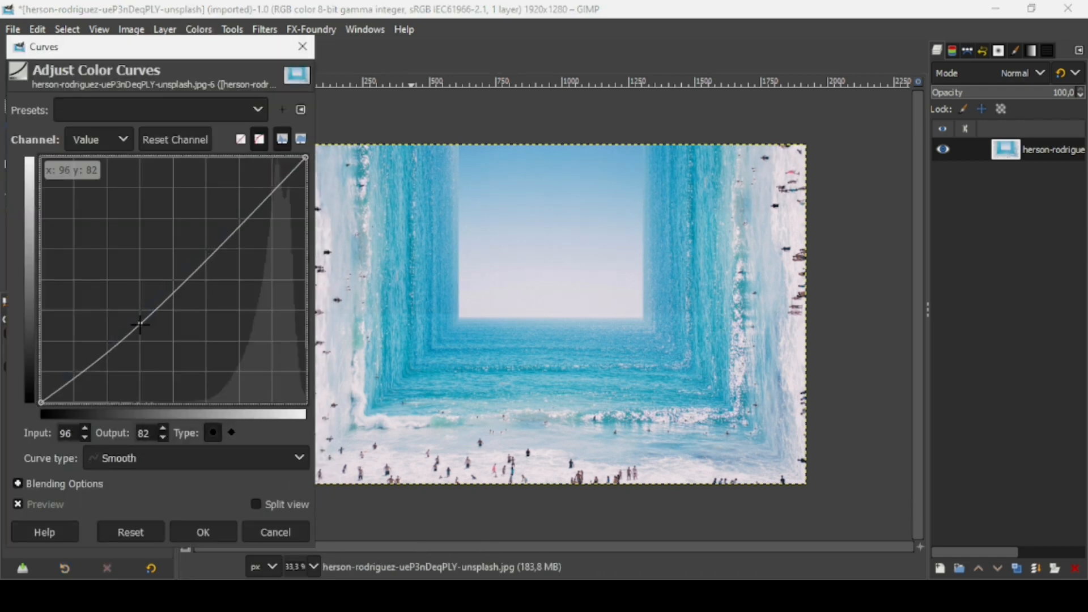
{"action": "left_click_drag", "start_coordinate": [206, 260], "coordinate": [202, 258]}
{"action": "left_click_drag", "start_coordinate": [141, 325], "coordinate": [140, 329]}
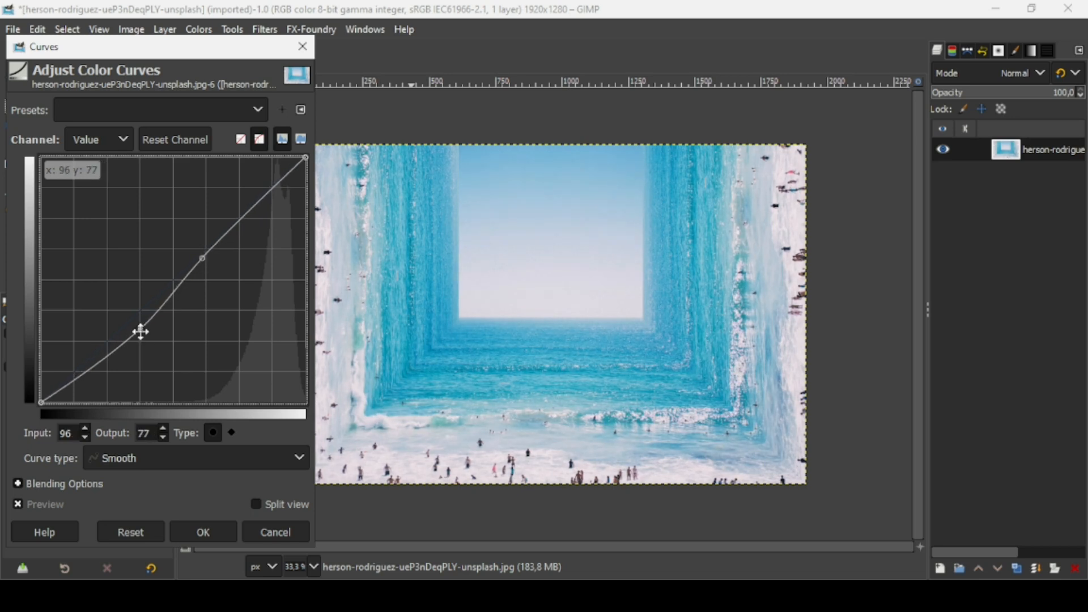
{"action": "left_click", "coordinate": [40, 501]}
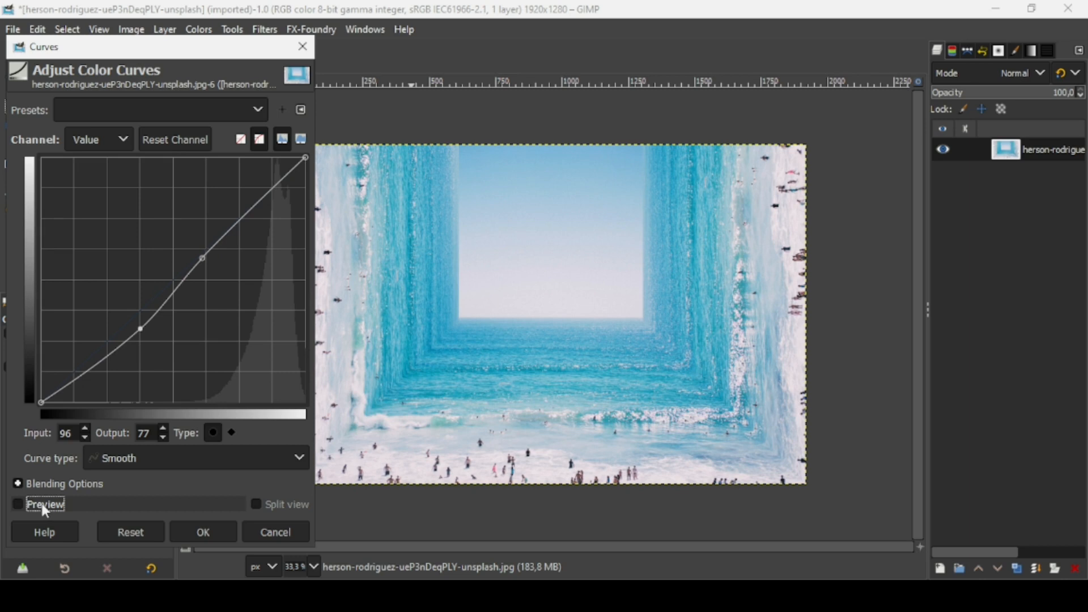
{"action": "left_click", "coordinate": [43, 505]}
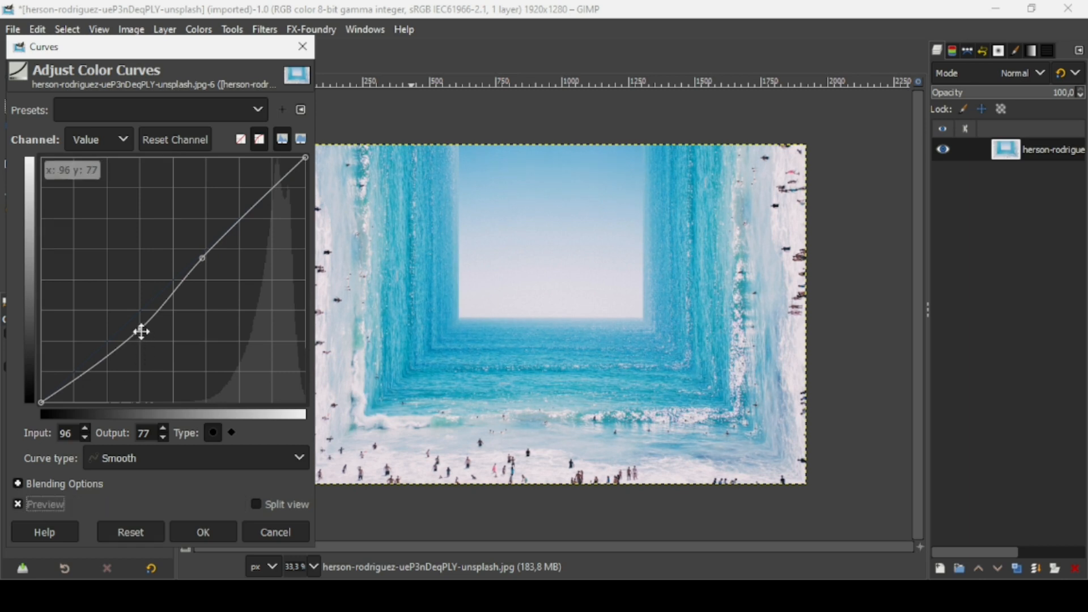
{"action": "left_click_drag", "start_coordinate": [142, 331], "coordinate": [141, 333]}
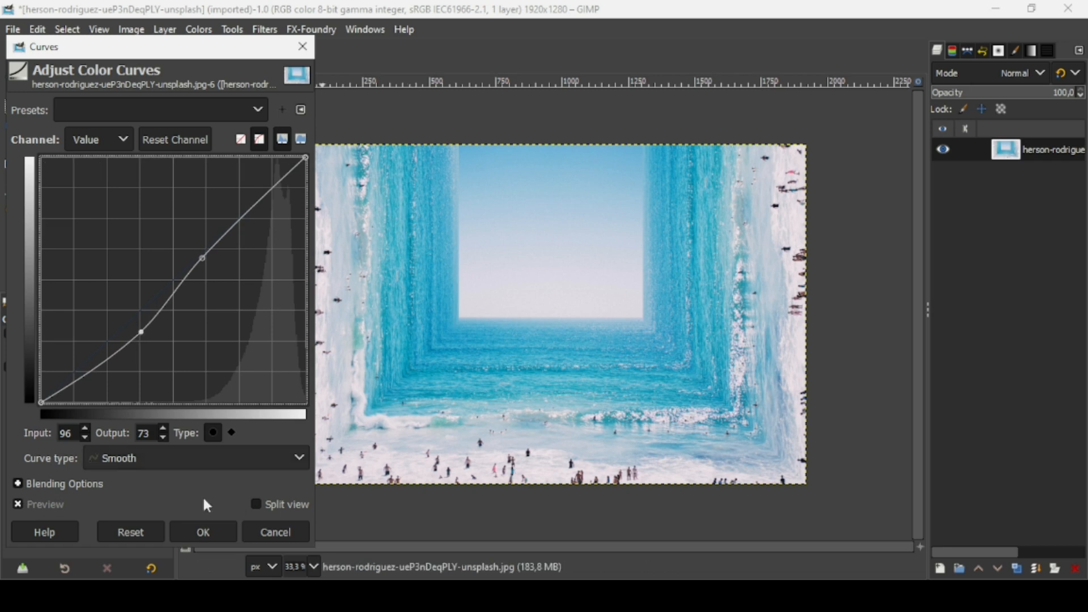
{"action": "left_click", "coordinate": [199, 532]}
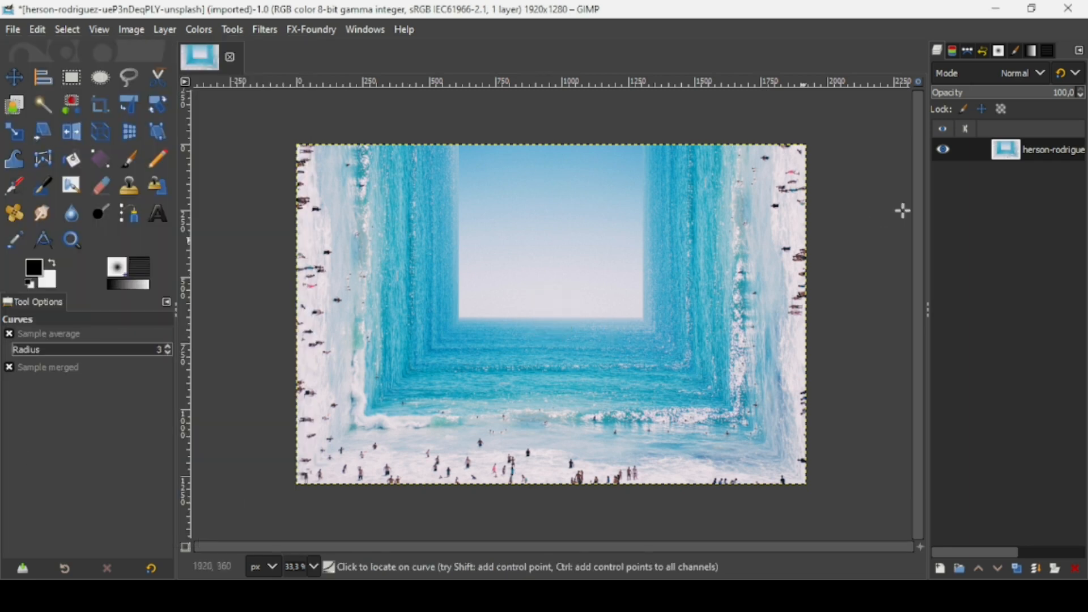
- Duplicate the merged photo layer and apply a High Pass filter to the copy with Std. Dev. 9.1 and slightly raised contrast
{"action": "left_click", "coordinate": [1018, 570]}
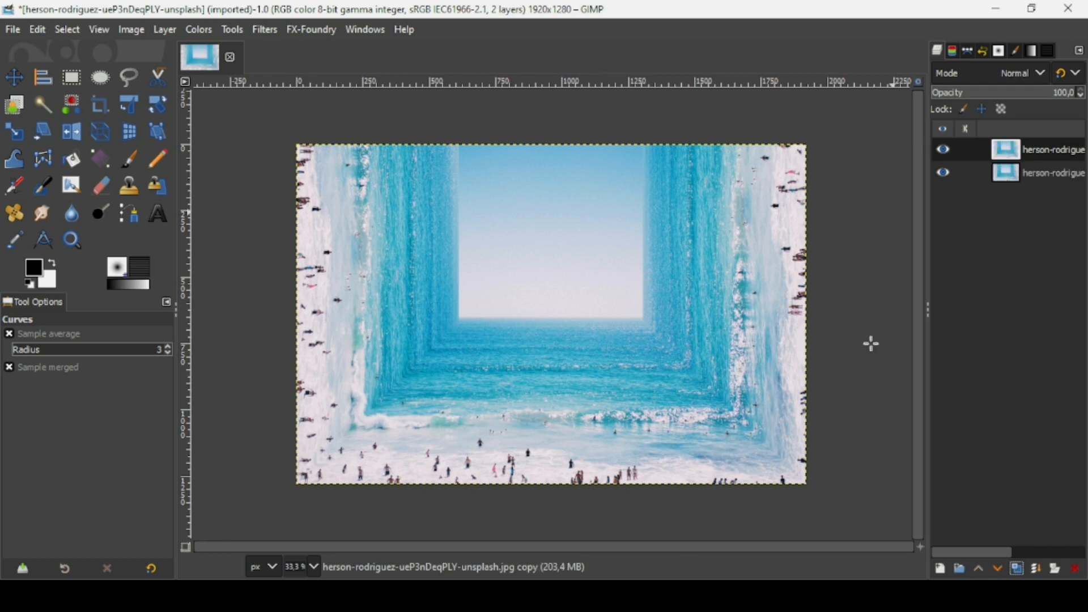
{"action": "left_click", "coordinate": [265, 32]}
{"action": "mouse_move", "coordinate": [294, 168]}
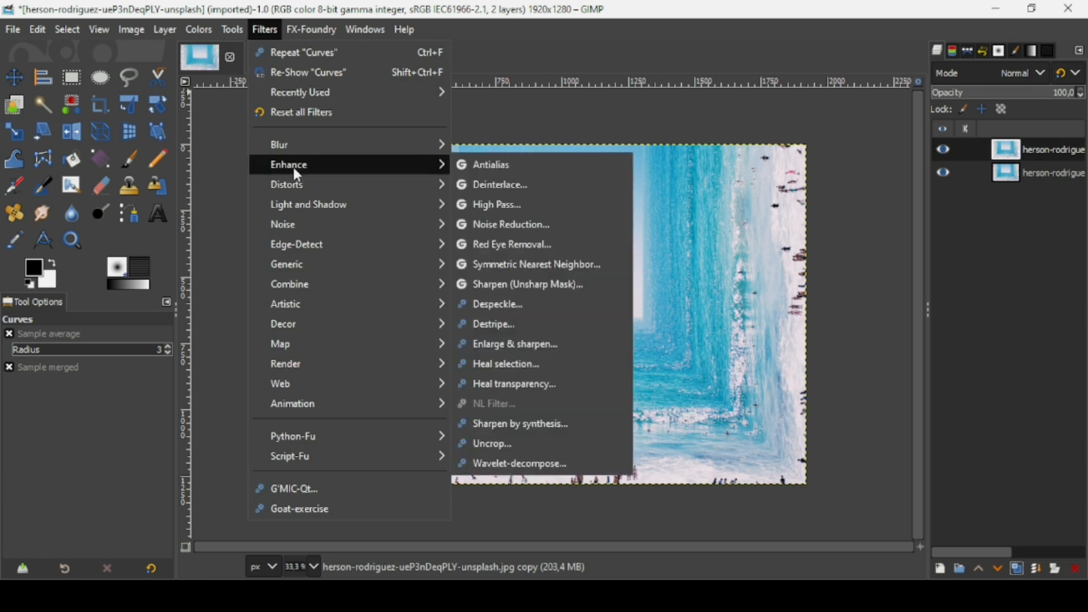
{"action": "left_click", "coordinate": [509, 199]}
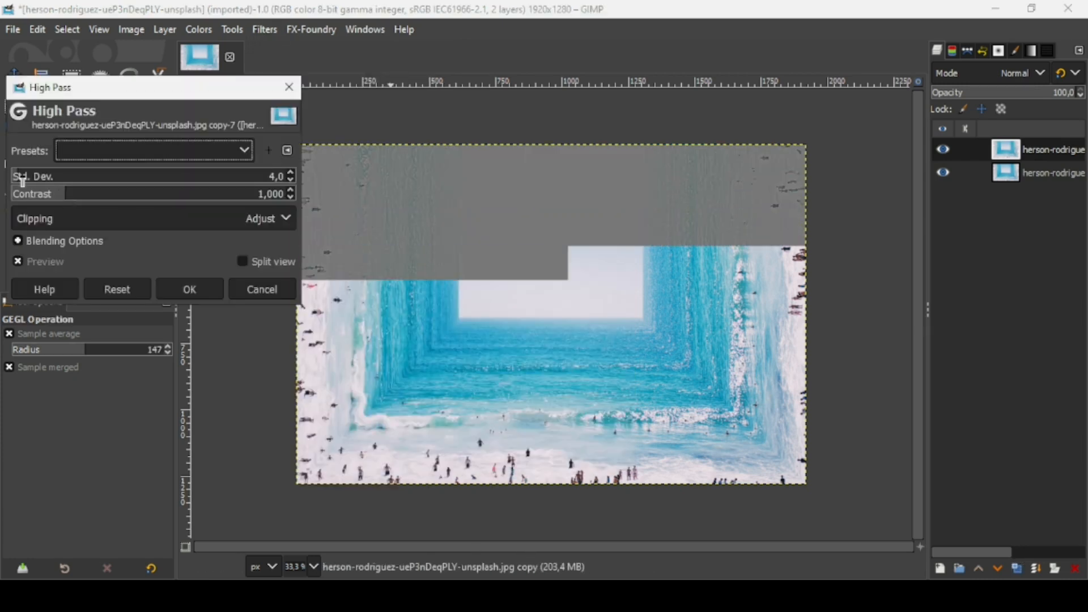
{"action": "left_click", "coordinate": [23, 180]}
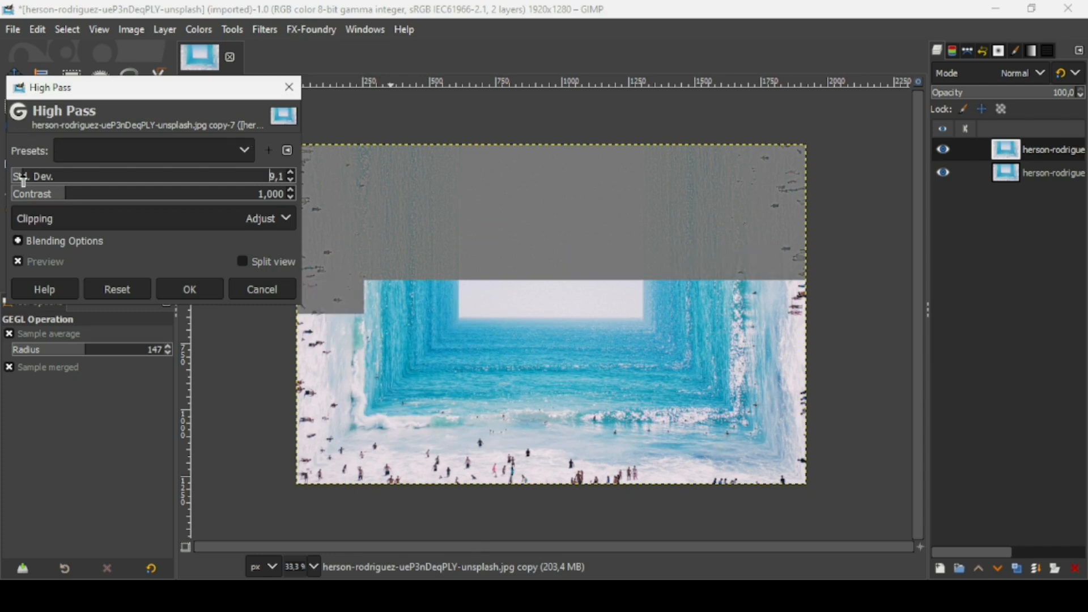
{"action": "left_click", "coordinate": [71, 195]}
{"action": "left_click", "coordinate": [187, 291]}
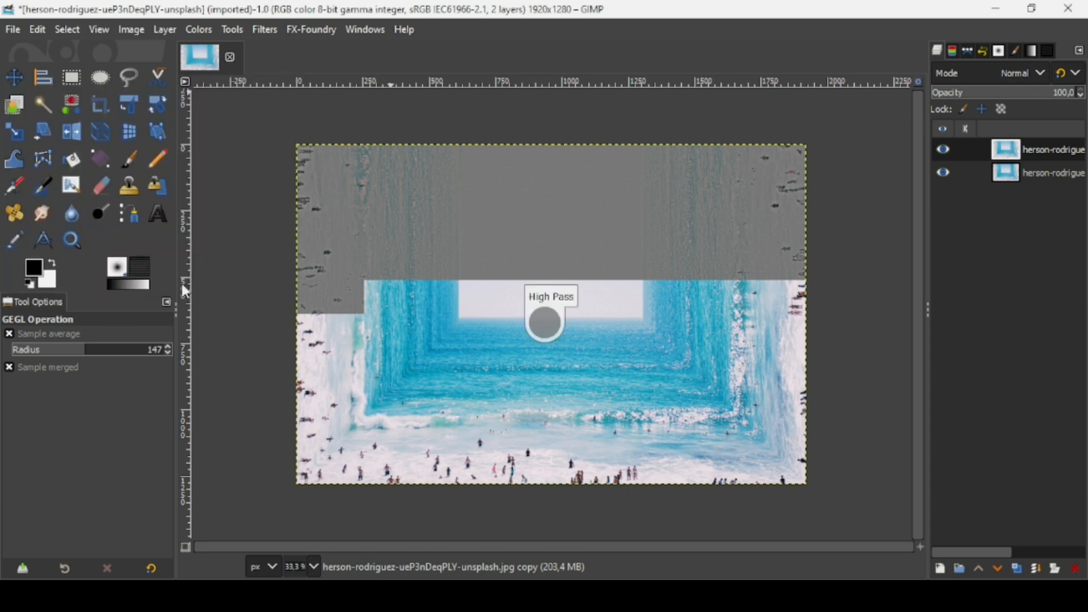
- Set the high-pass layer's blend mode to Overlay and compare the bathers and waves up close with that layer hidden and shown
{"action": "left_click", "coordinate": [1023, 74]}
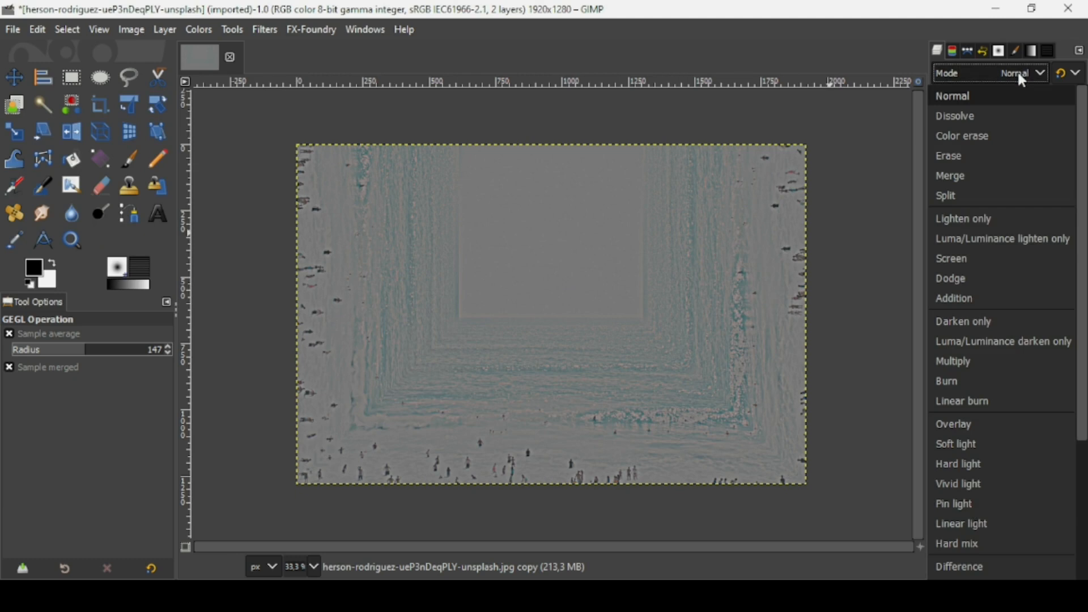
{"action": "left_click", "coordinate": [977, 436]}
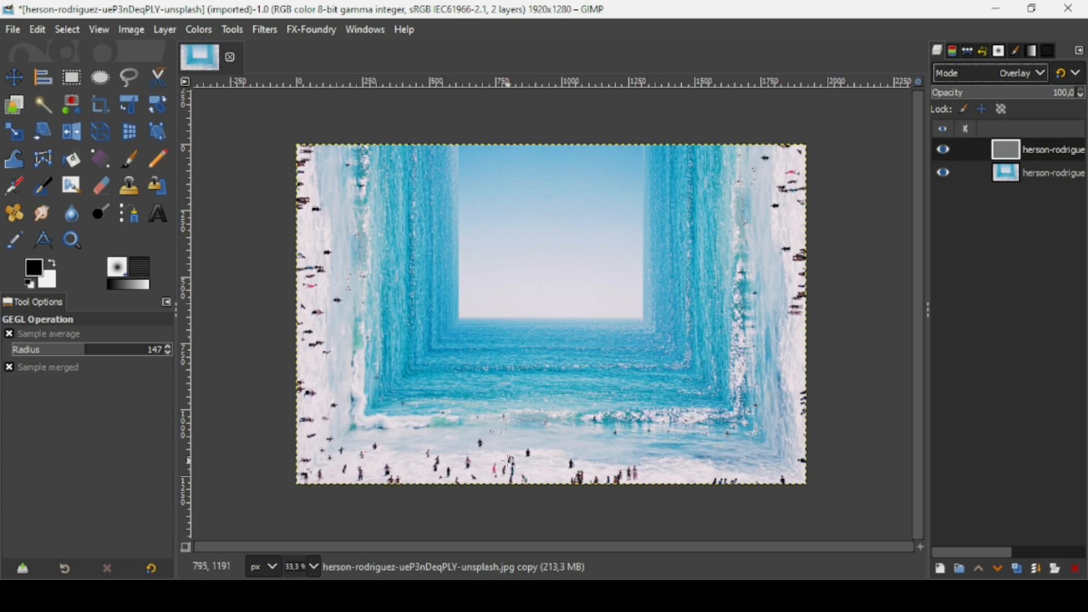
{"action": "scroll", "coordinate": [508, 460], "scroll_direction": "up", "scroll_amount": 4}
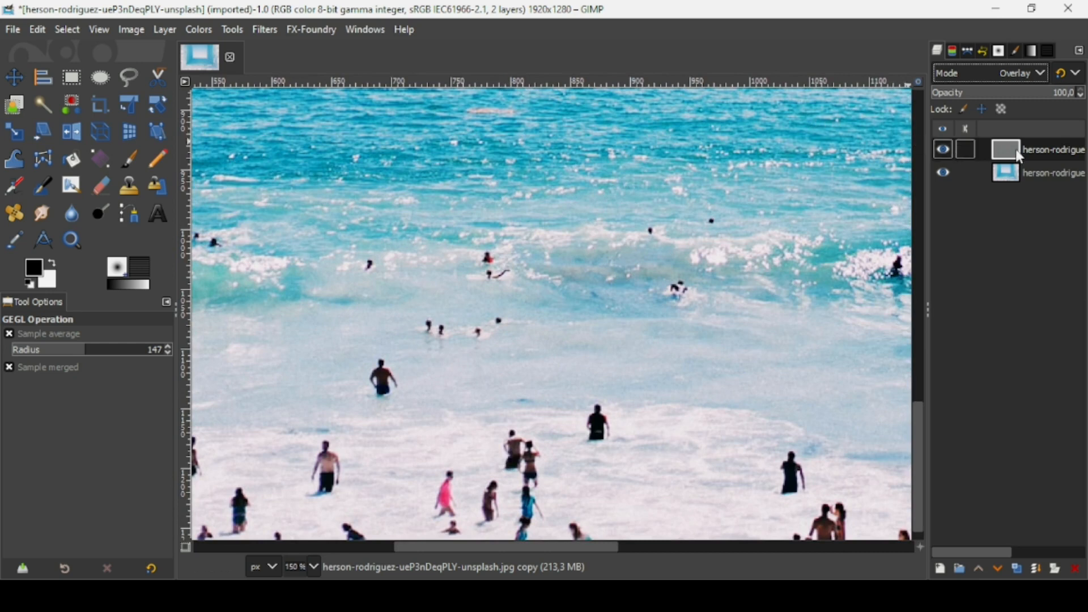
{"action": "left_click", "coordinate": [943, 151]}
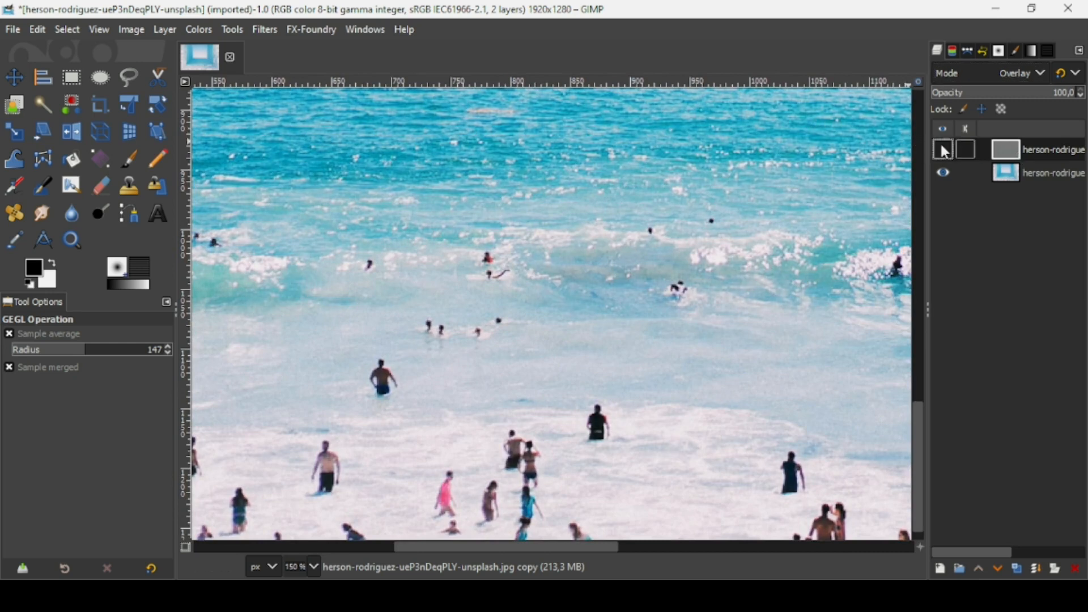
{"action": "left_click", "coordinate": [943, 151]}
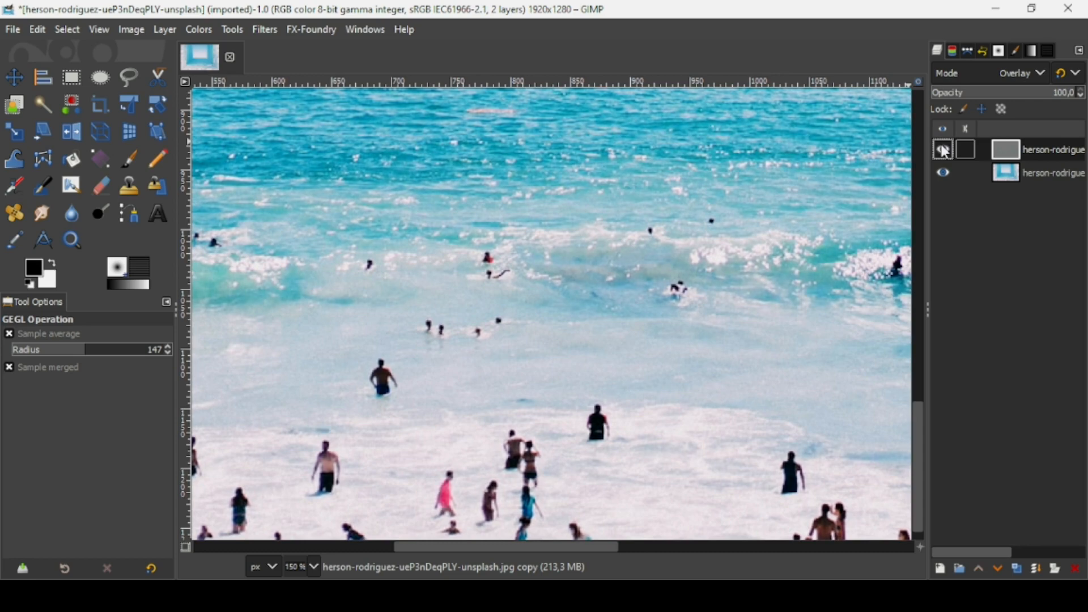
{"action": "key", "text": "minus"}
{"action": "key", "text": "minus"}
{"action": "key", "text": "minus"}
{"action": "key", "text": "minus"}
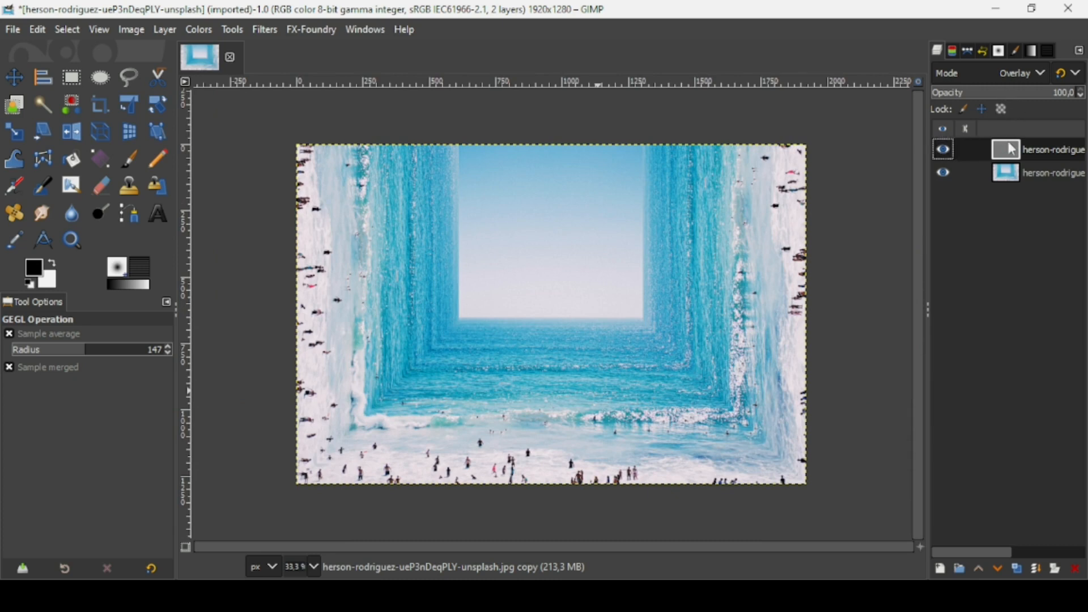
- Reduce the high-pass layer's opacity to 74.7 and create a new layer from the visible image
{"action": "left_click", "coordinate": [1012, 100]}
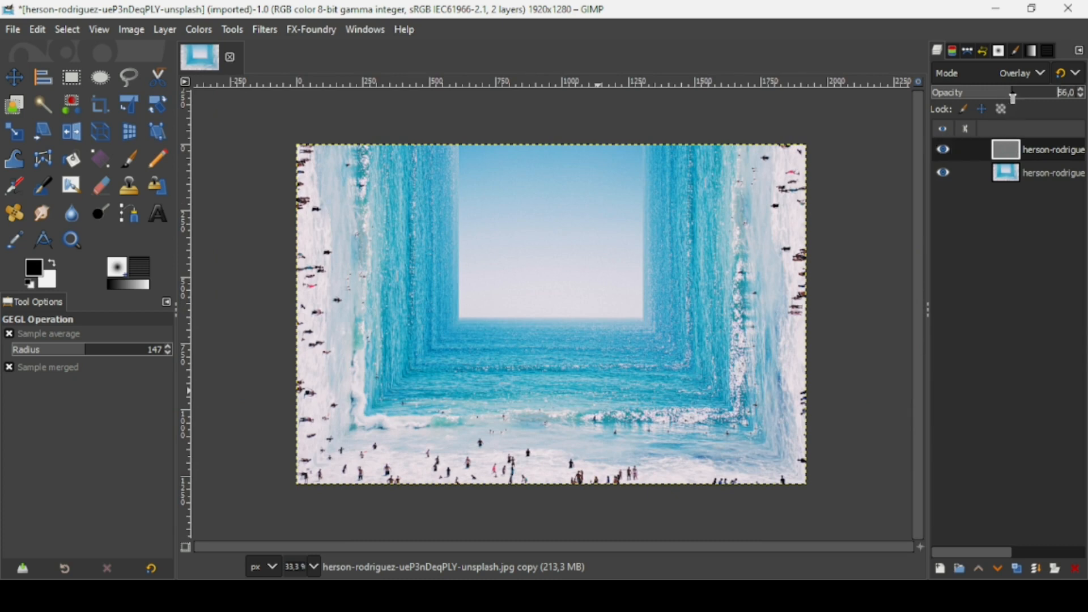
{"action": "left_click", "coordinate": [1031, 97]}
{"action": "left_click", "coordinate": [1039, 98]}
{"action": "right_click", "coordinate": [1003, 145]}
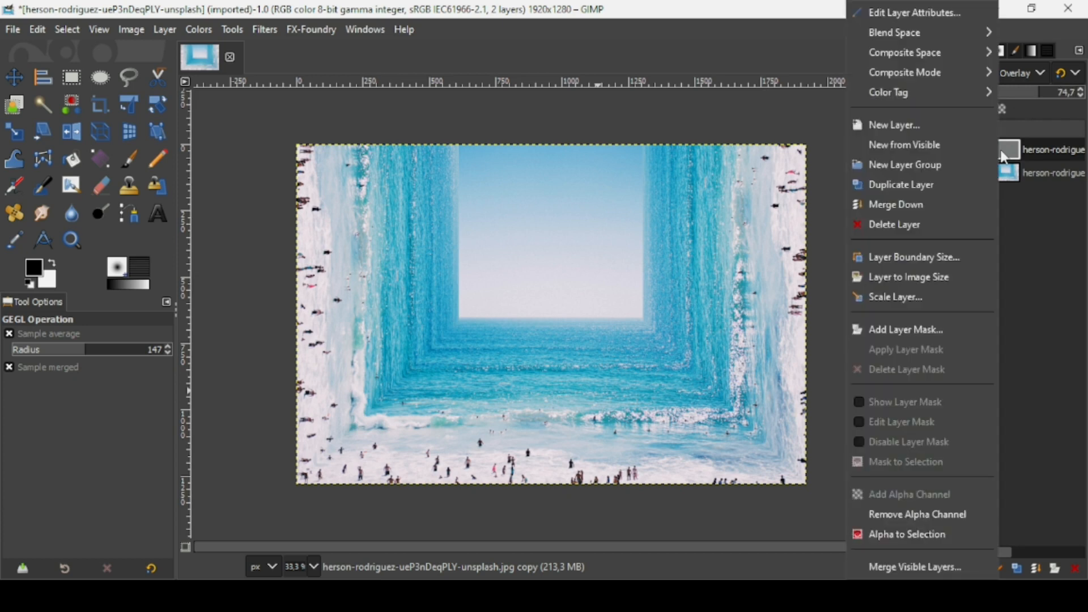
{"action": "left_click", "coordinate": [955, 145]}
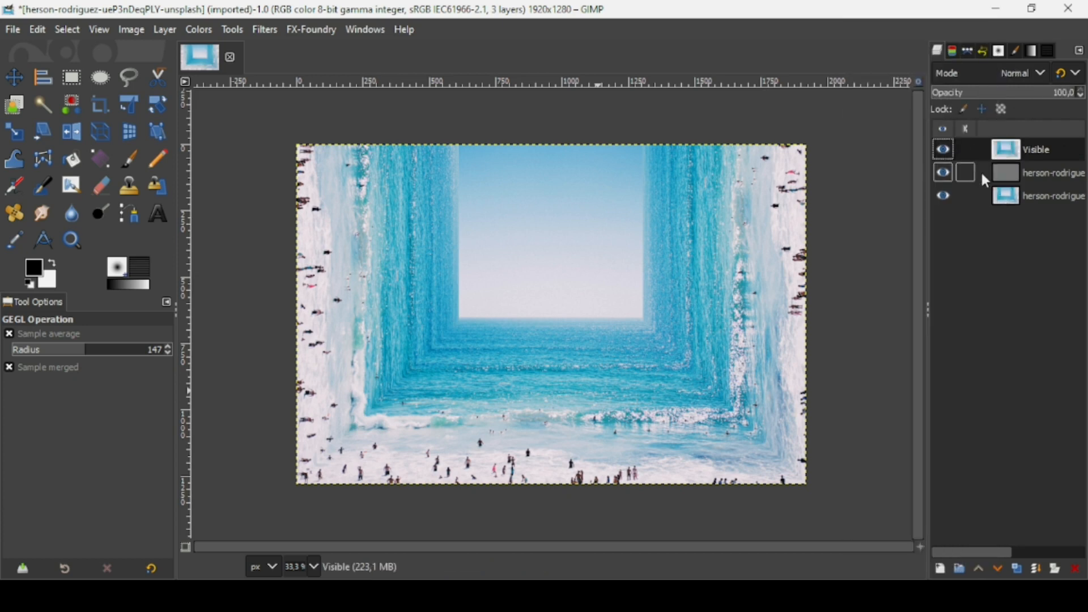